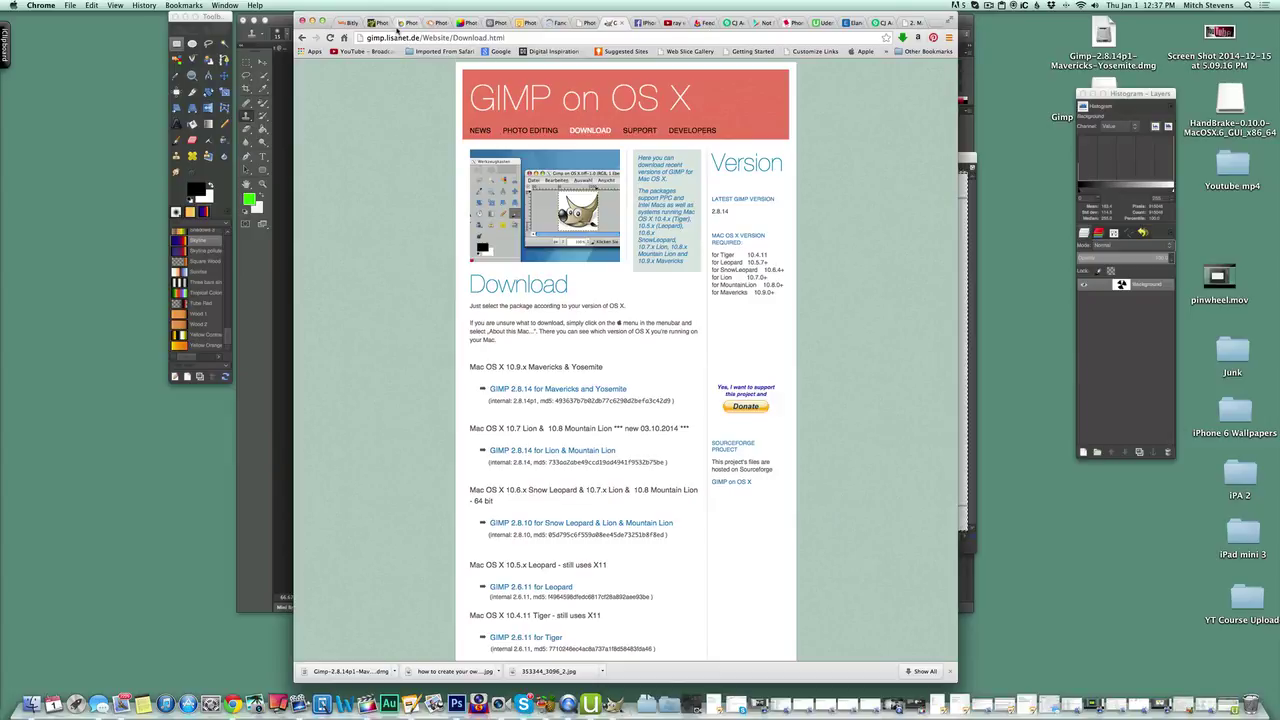
- Look over the online photo editor sites Ribbet, BeFunky, PicMonkey, Fotor, Pixlr and iPiccy
left_click(376, 24)
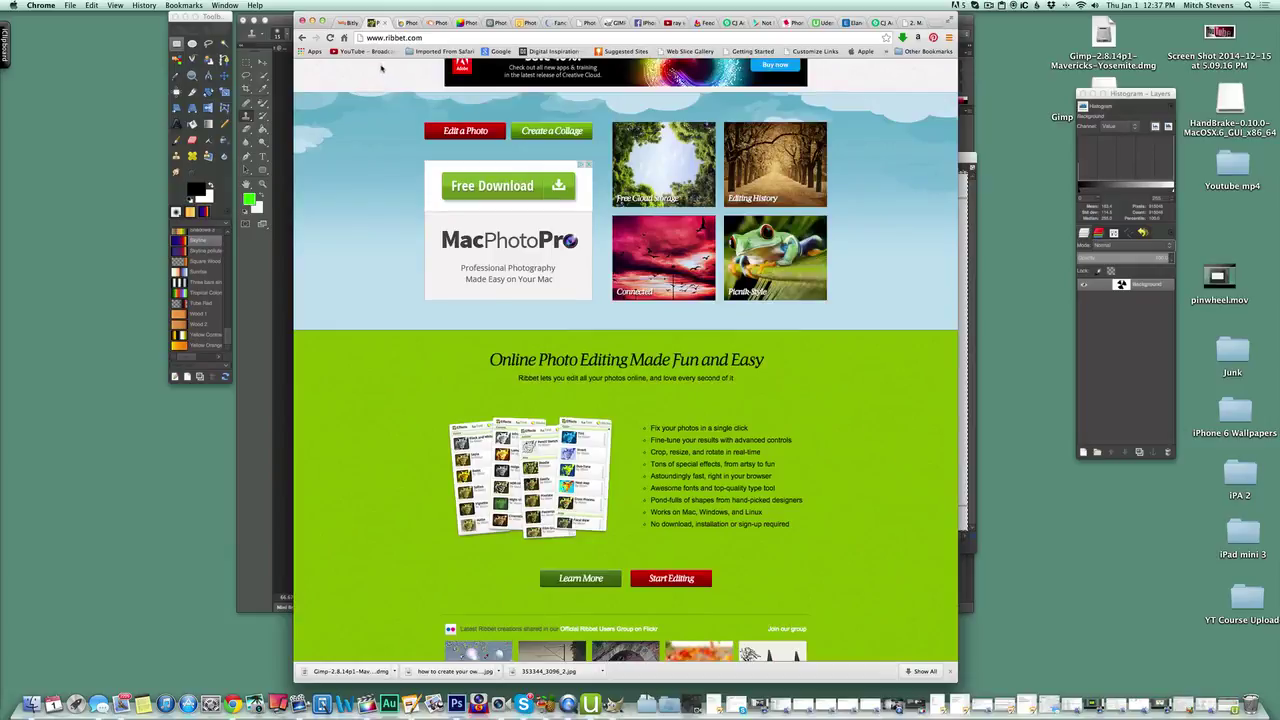
scroll(388, 105, "up", 3)
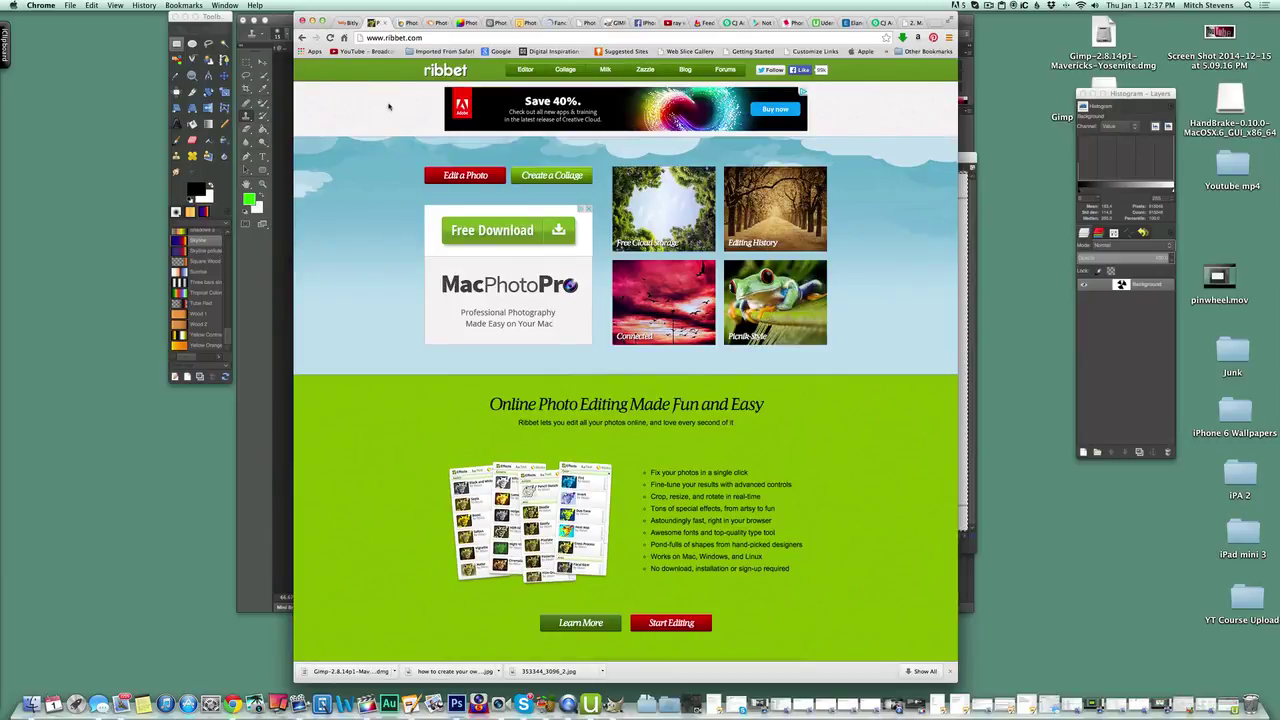
scroll(389, 106, "down", 1)
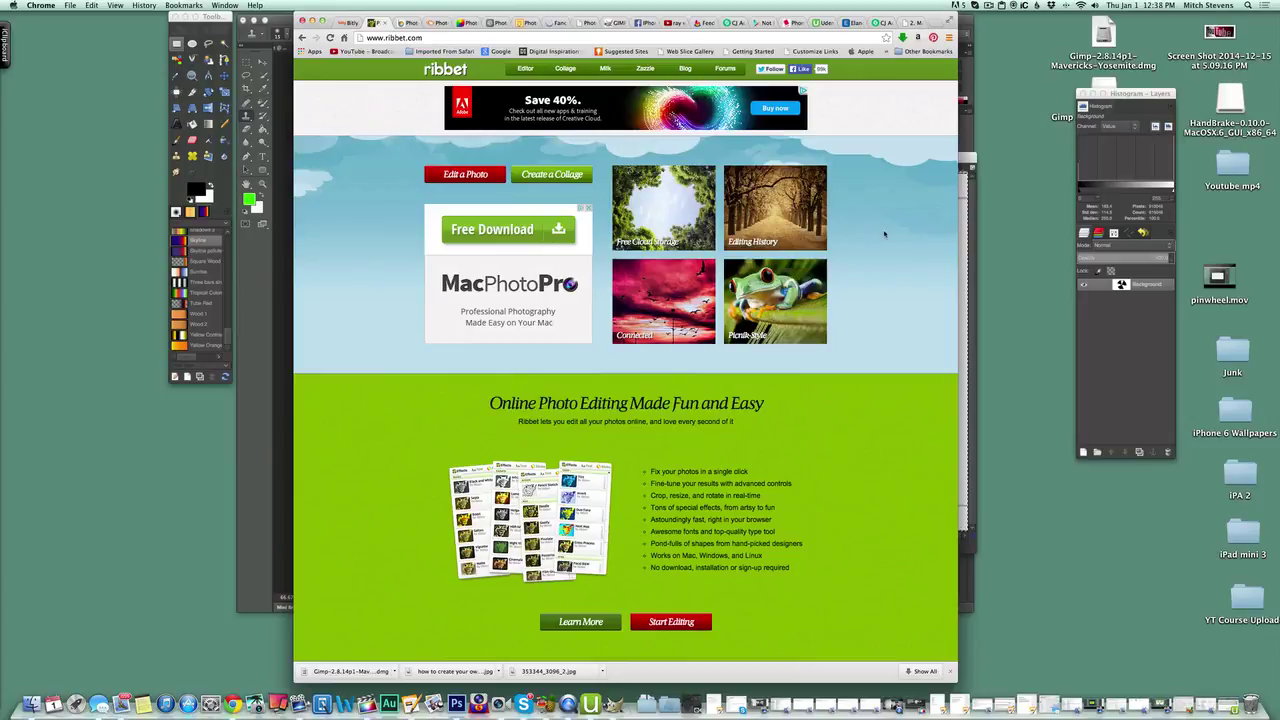
left_click(405, 22)
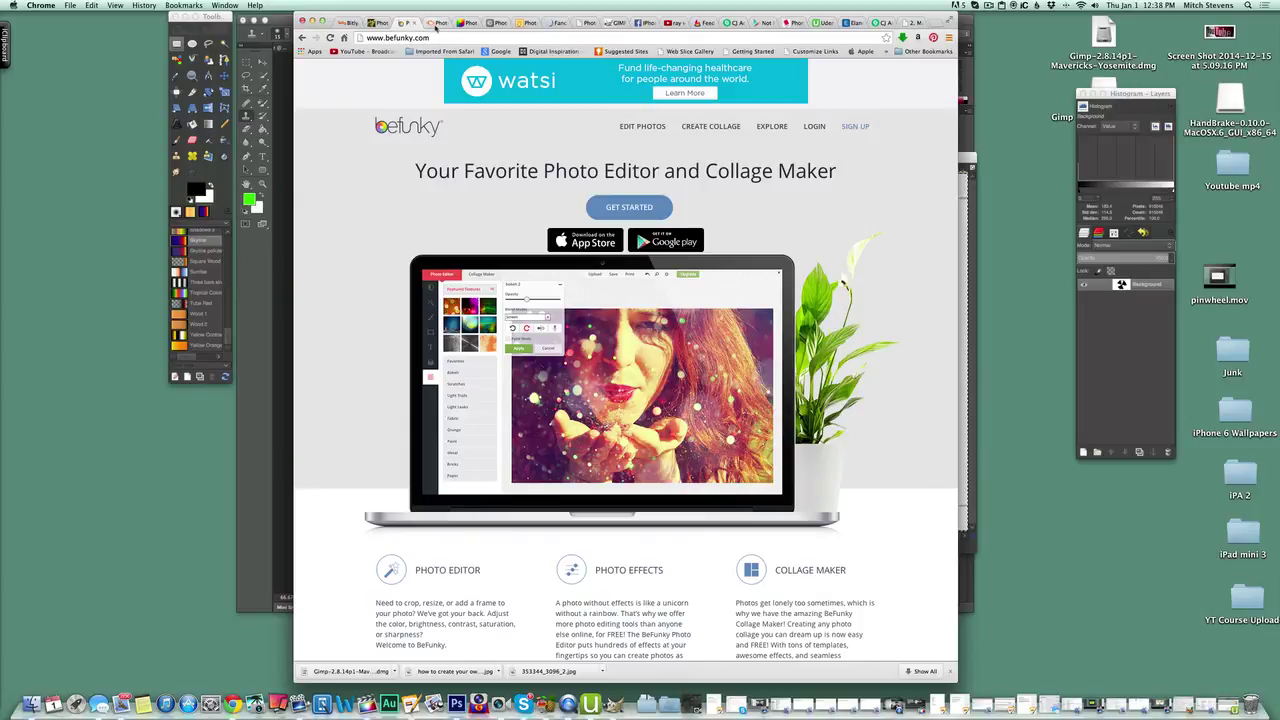
left_click(434, 23)
scroll(387, 127, "up", 4)
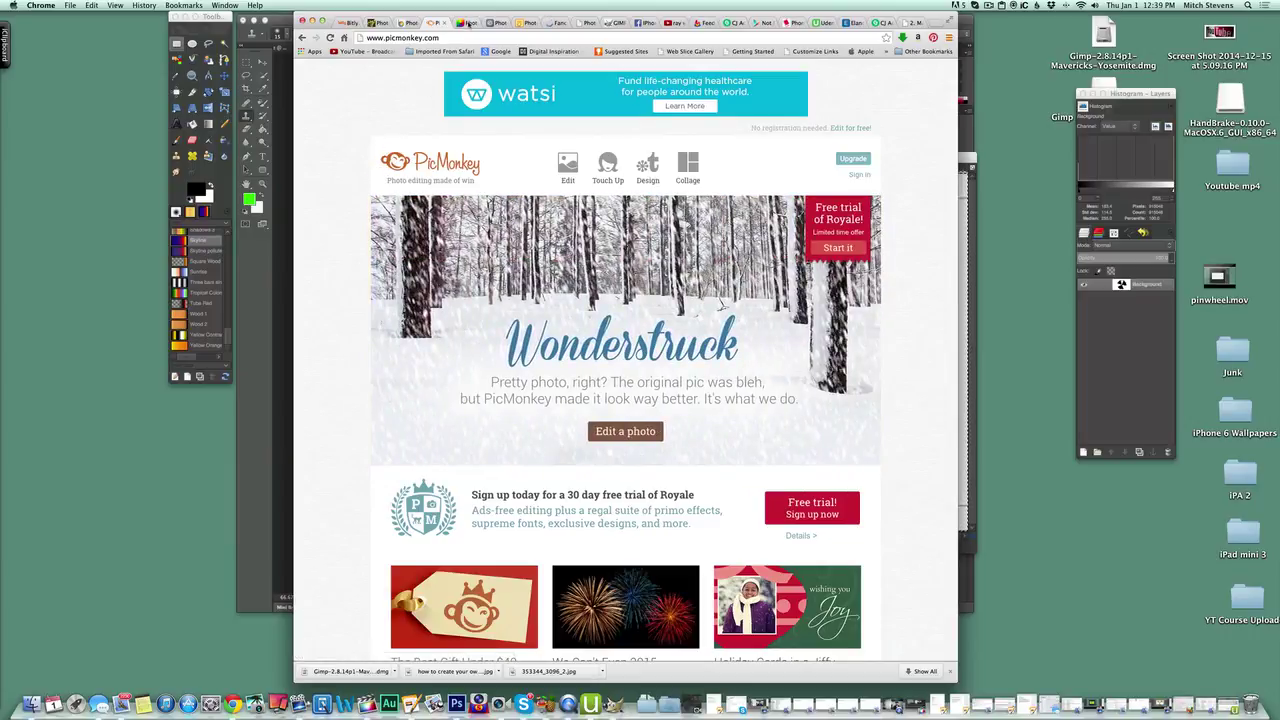
left_click(467, 22)
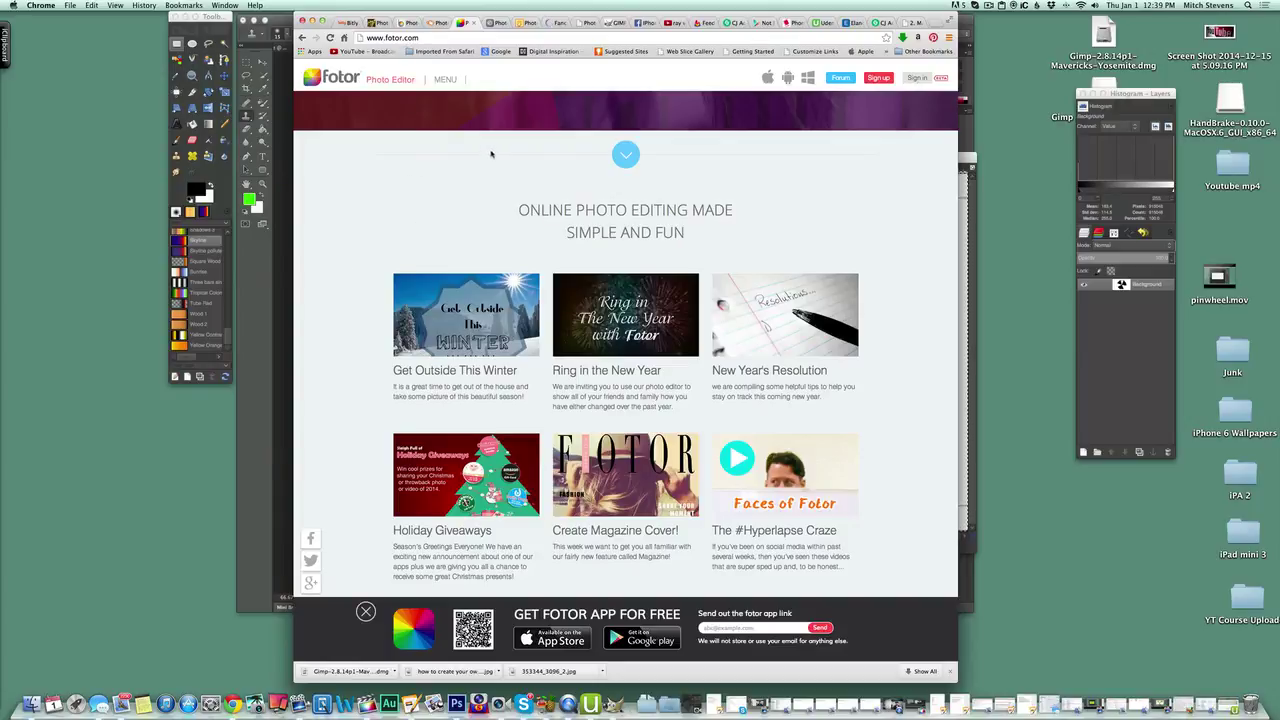
left_click(497, 23)
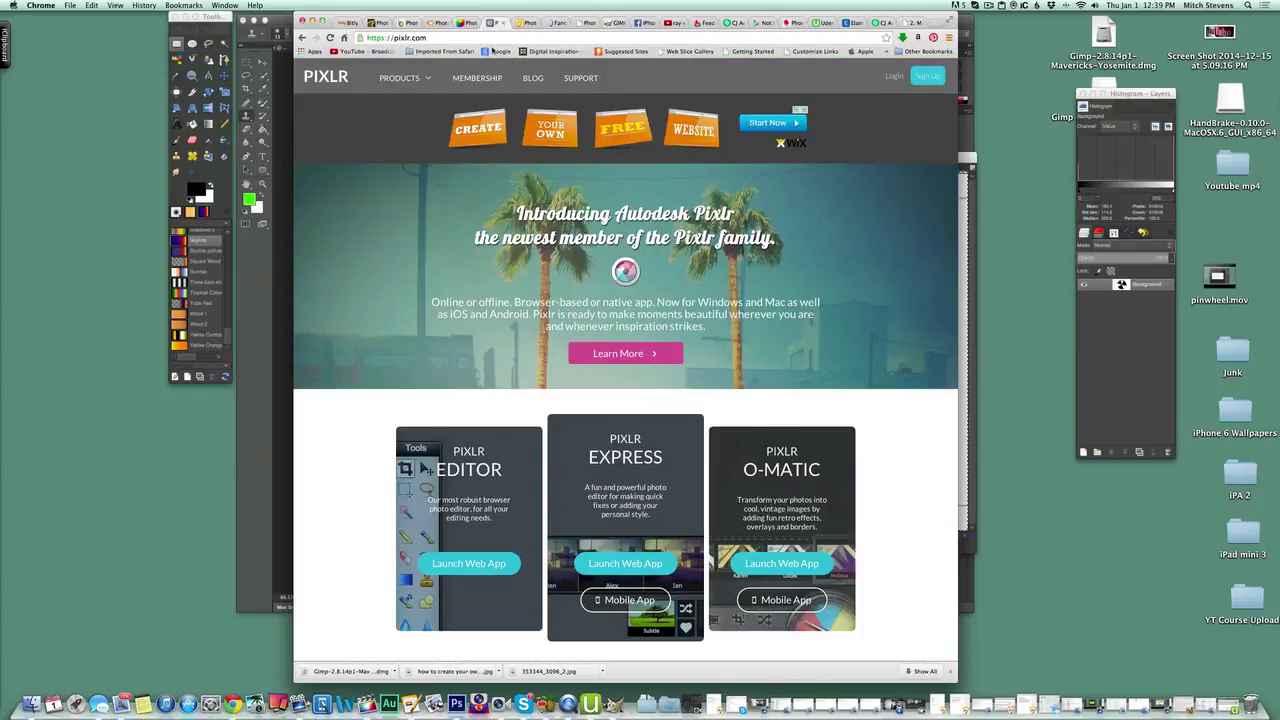
left_click(522, 23)
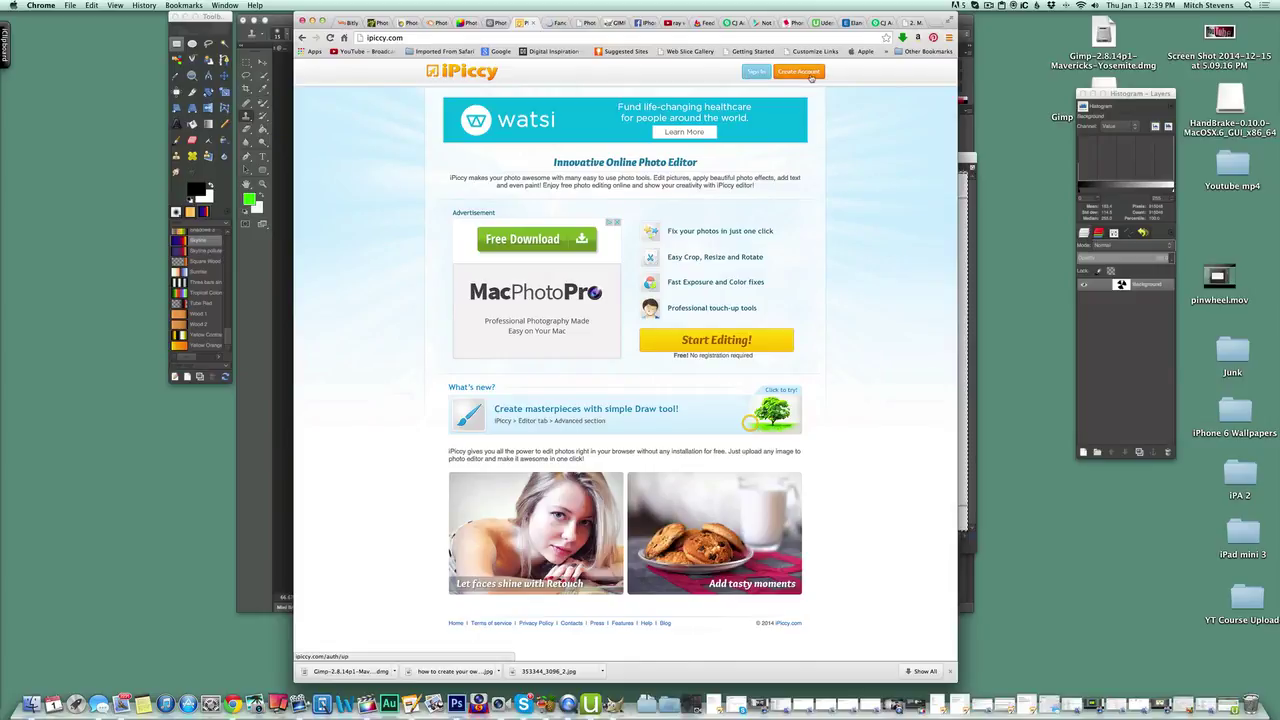
- Return to PicMonkey, open its free photo editor and load the image blogging101.jpg into it
left_click(434, 22)
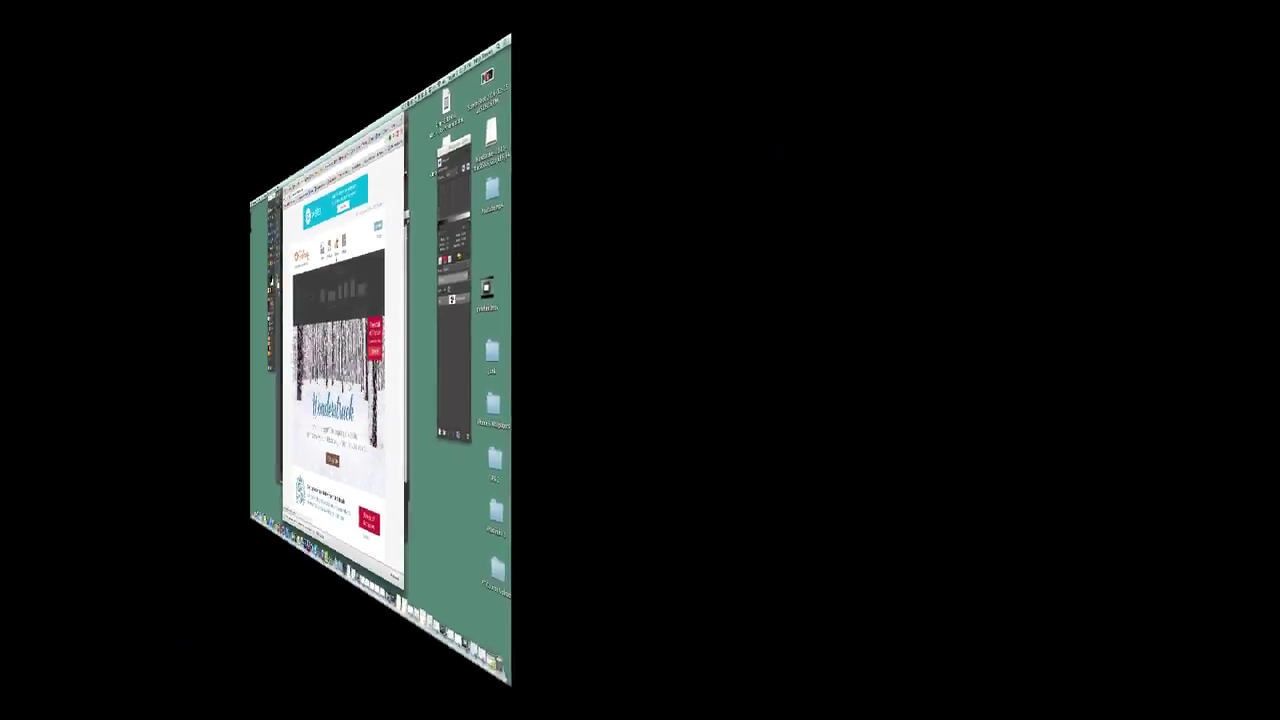
left_click(1118, 40)
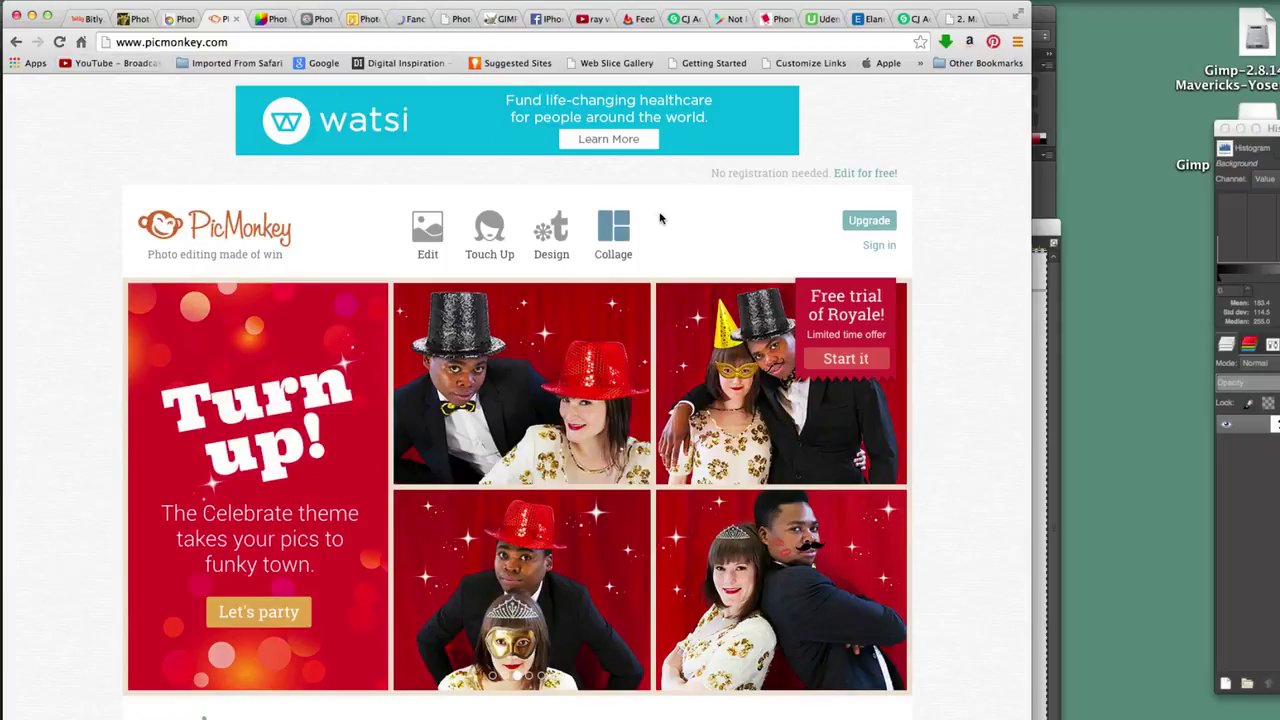
mouse_move(658, 216)
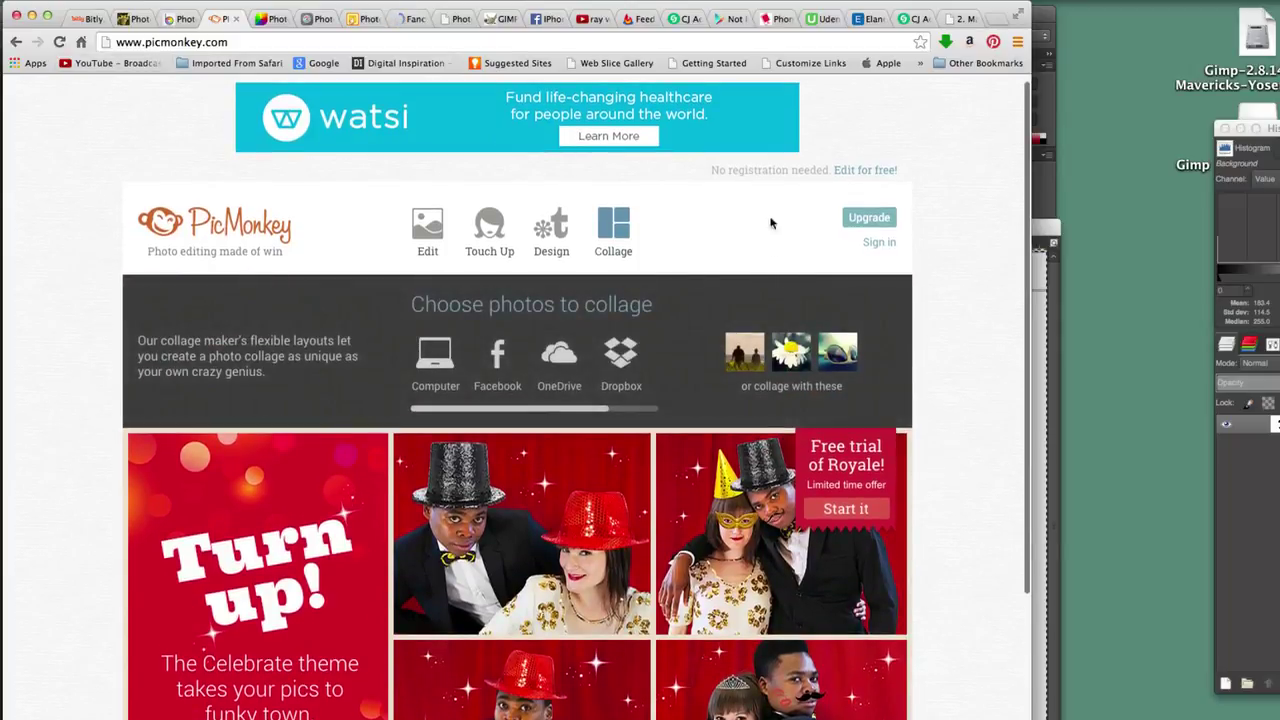
left_click(858, 170)
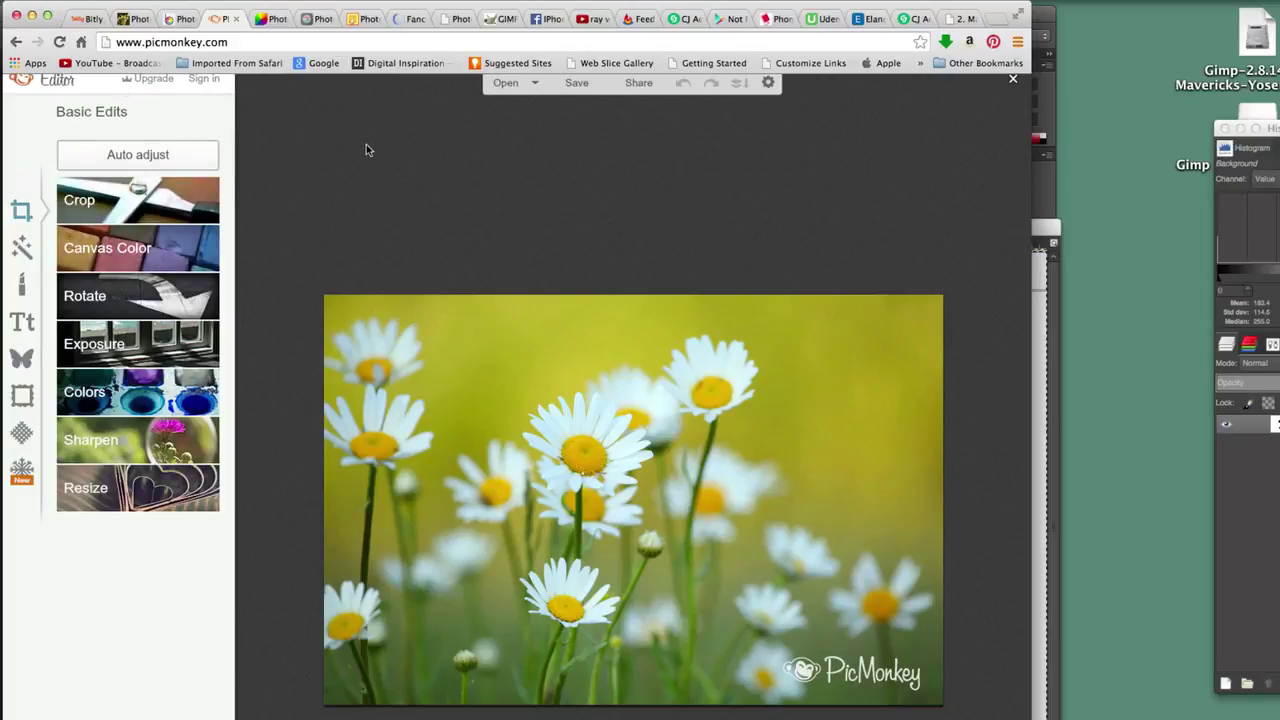
left_click(507, 85)
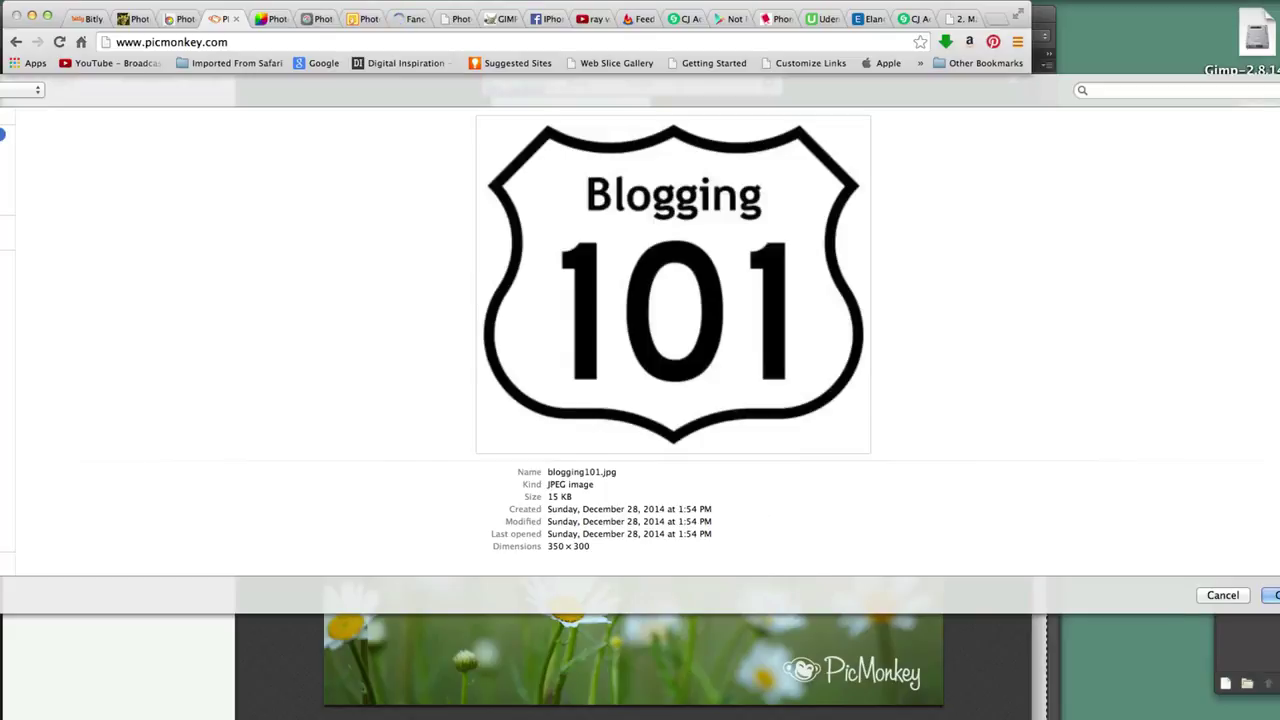
key("Return")
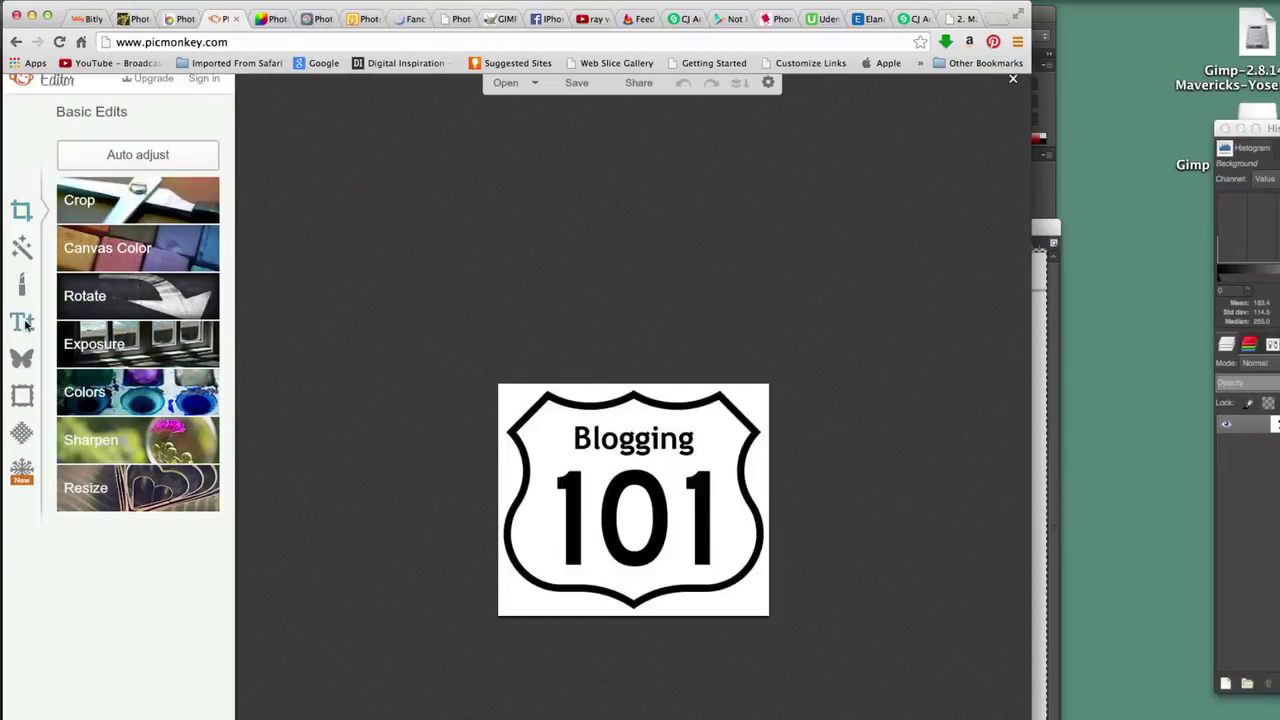
- Add the text "iPhonecaptain" in the Chunk Five font over the word Blogging on the image
left_click(23, 322)
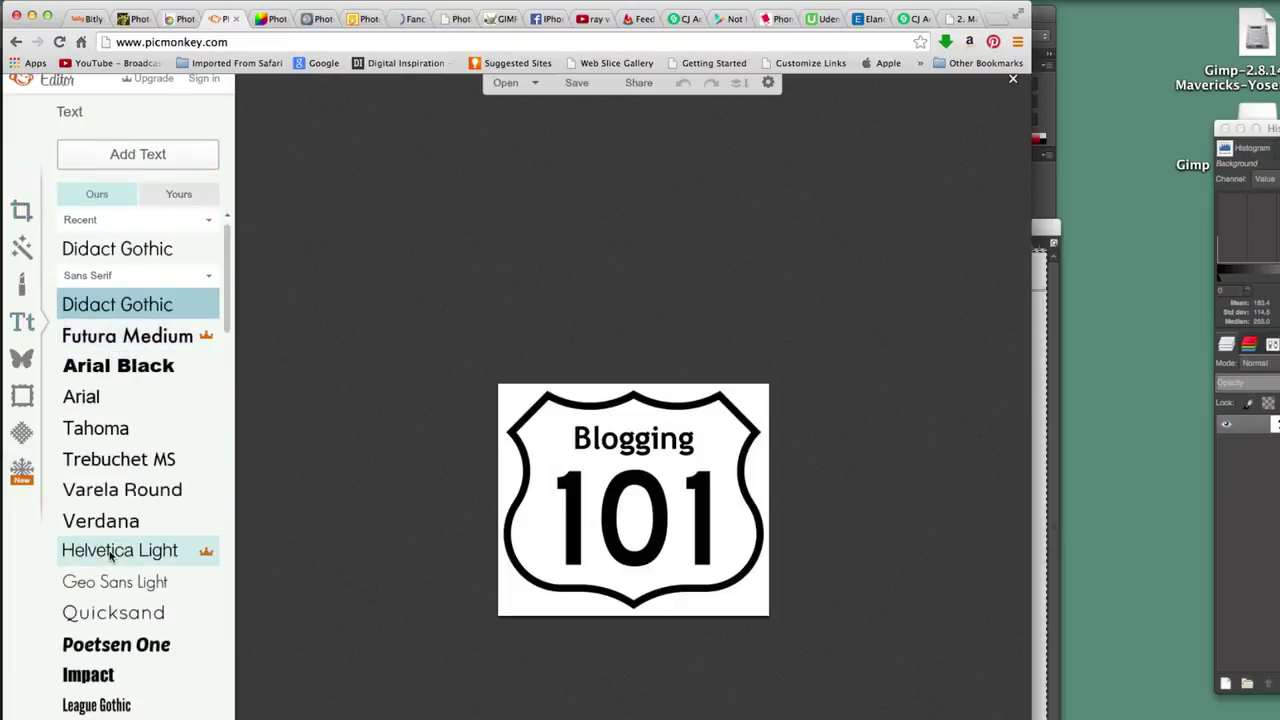
scroll(112, 556, "down", 10)
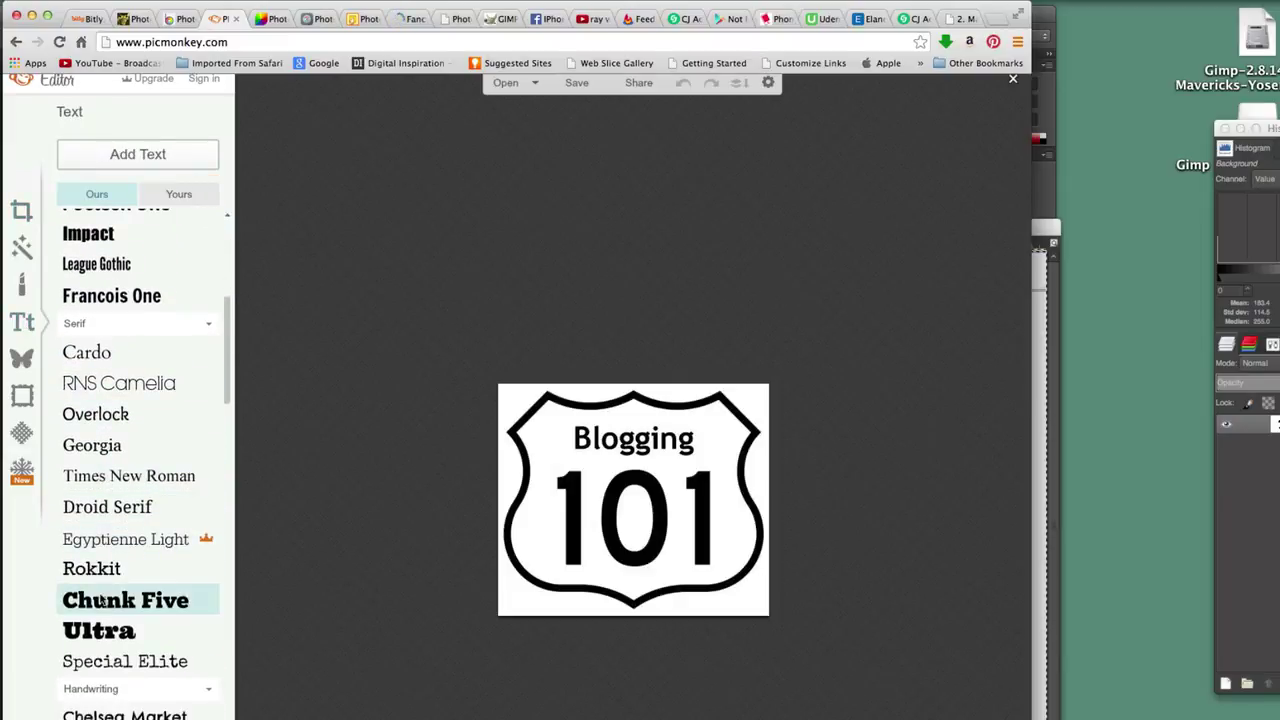
left_click(103, 600)
scroll(103, 600, "up", 1)
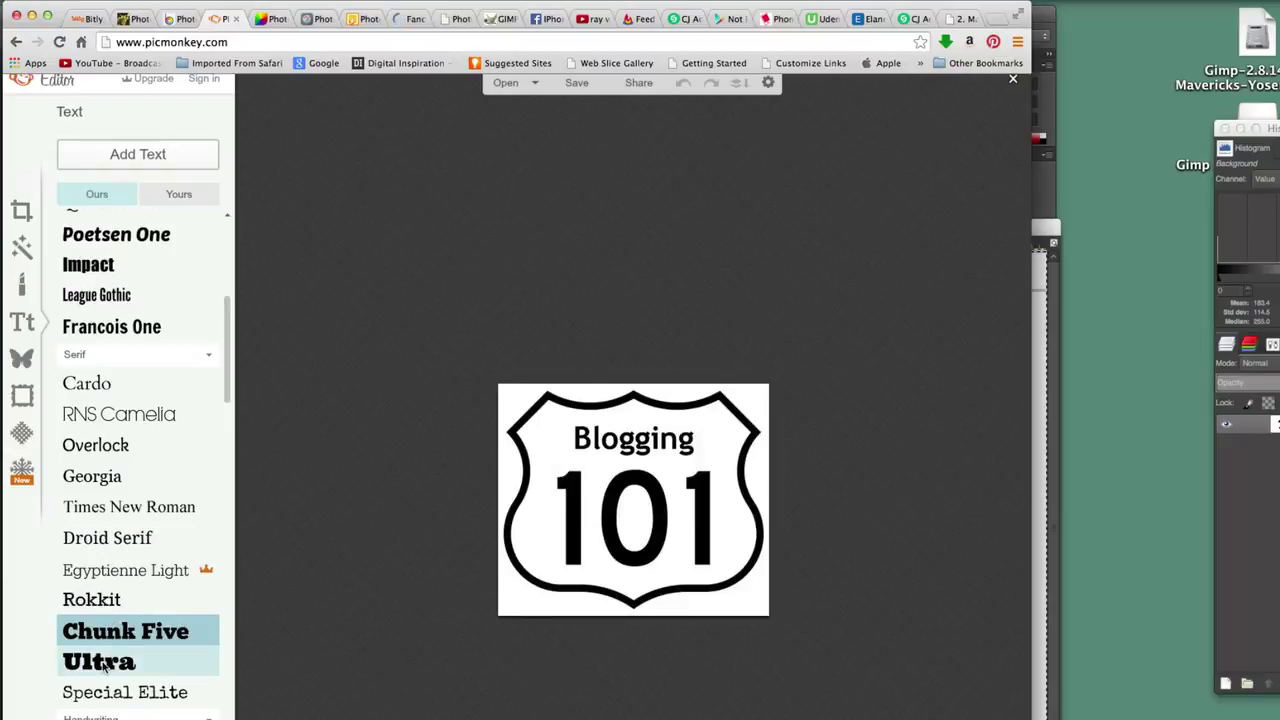
left_click(137, 155)
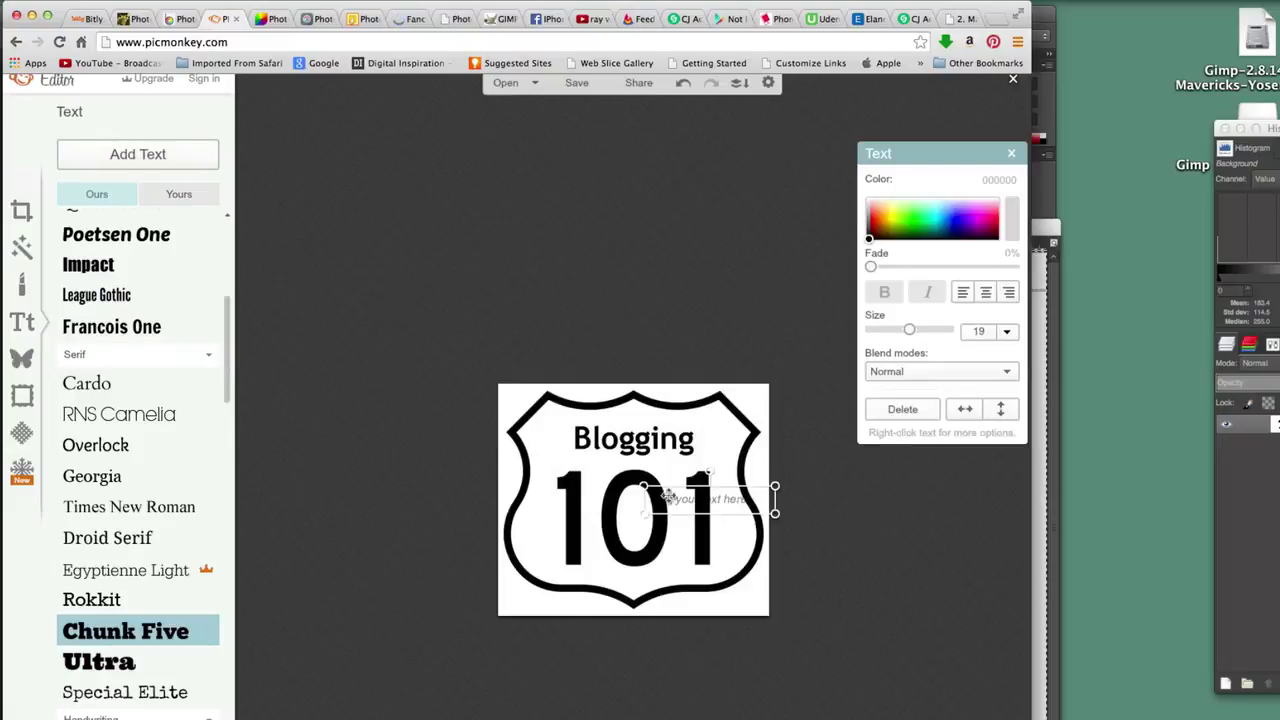
left_click_drag(701, 506, 621, 442)
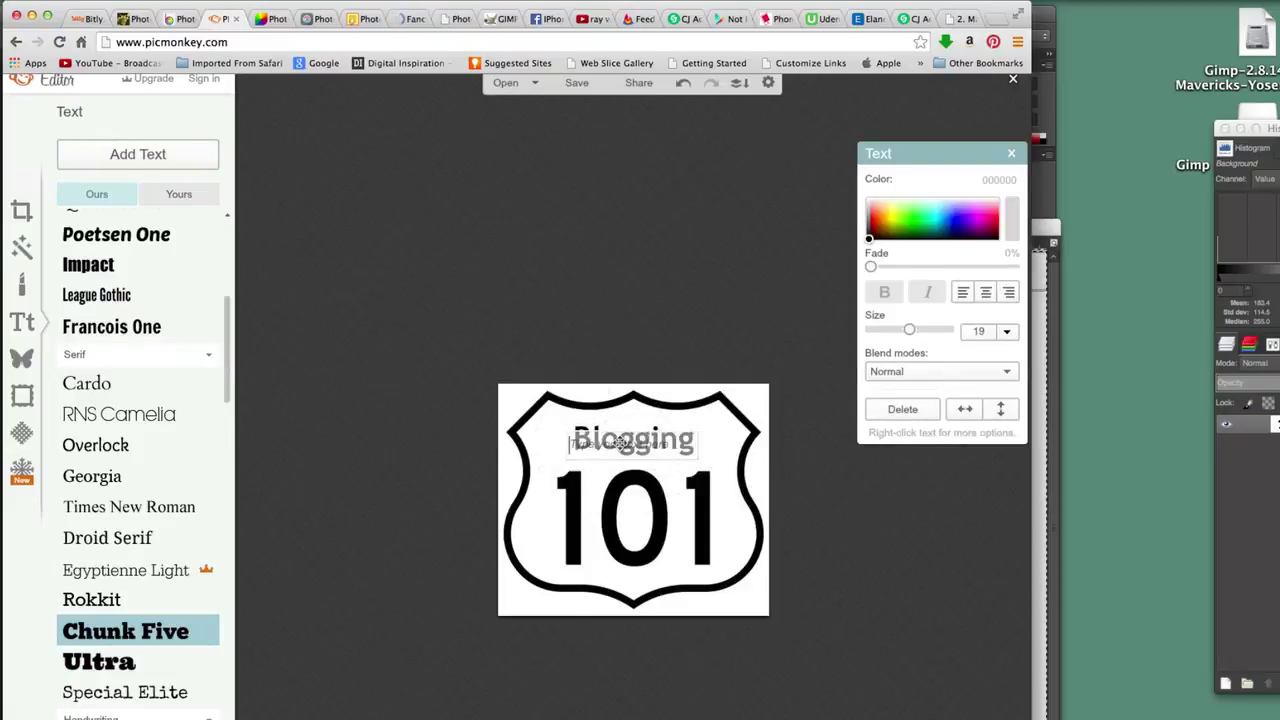
type("iPho")
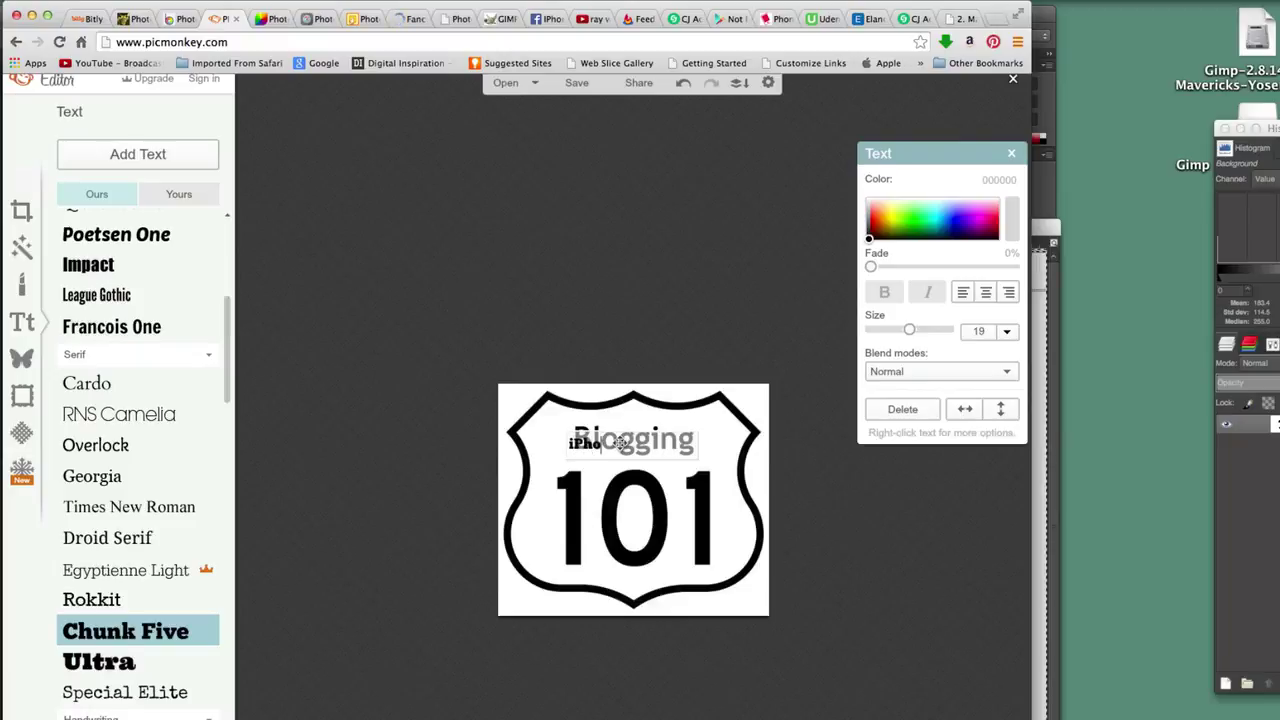
type("neapptain")
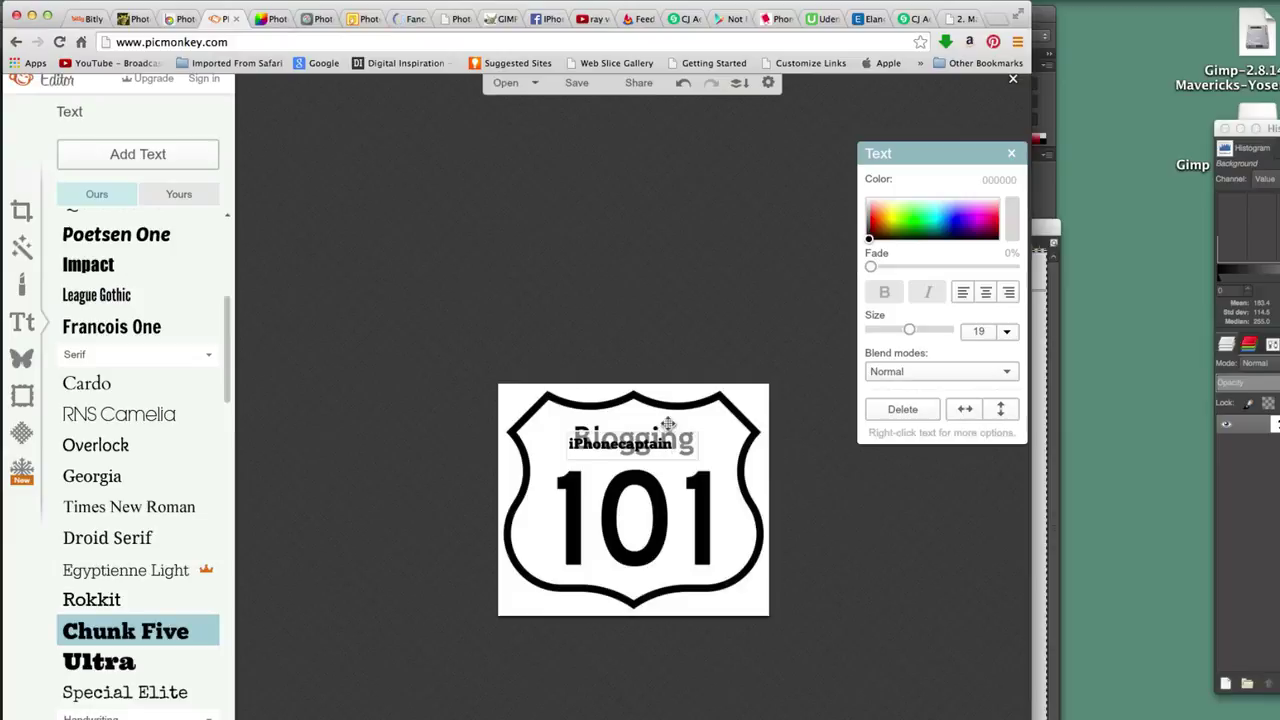
- Enlarge the iPhonecaptain text to size 43 and place it across the lower part of the shield
left_click_drag(921, 330, 940, 330)
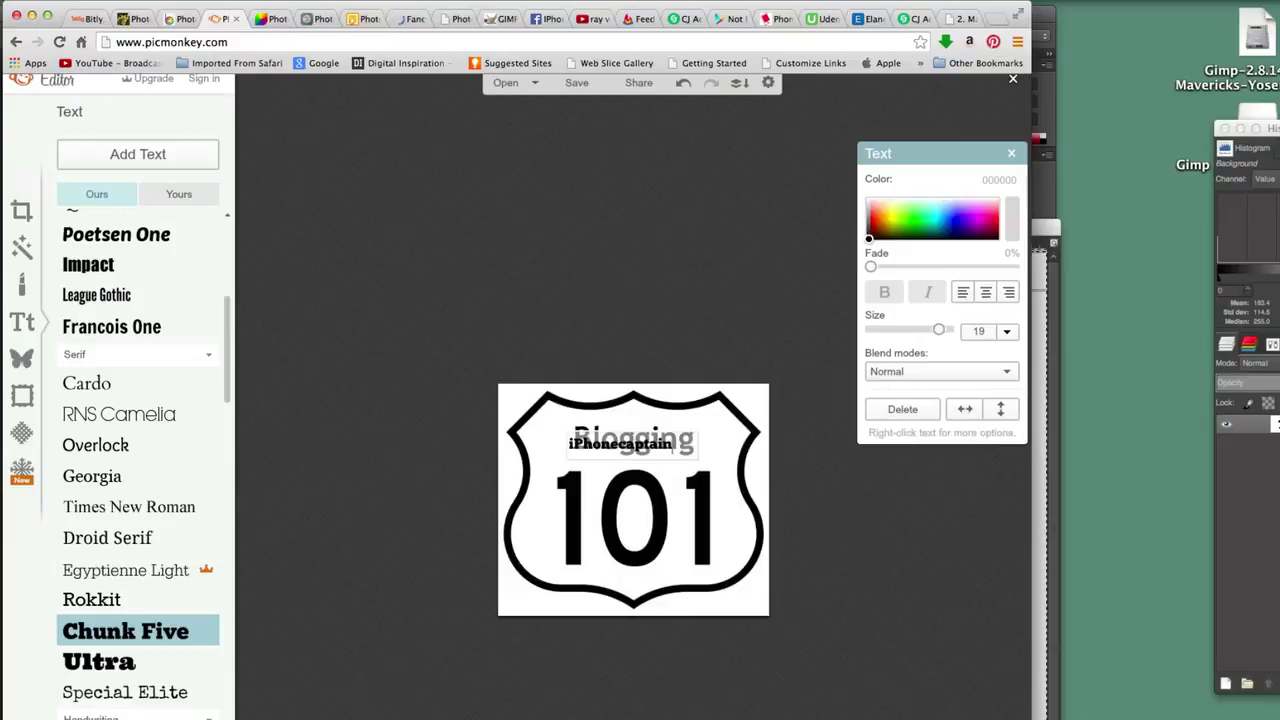
left_click_drag(693, 455, 774, 506)
left_click_drag(681, 483, 669, 570)
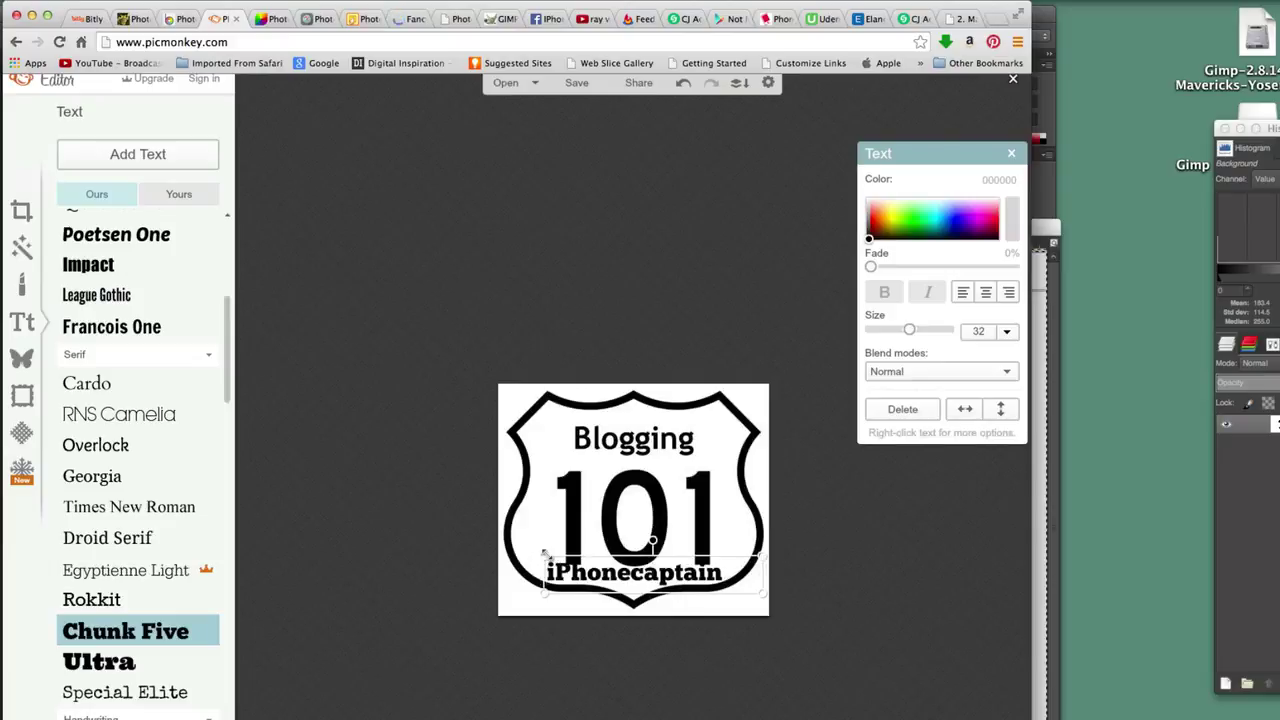
left_click_drag(548, 562, 517, 549)
left_click_drag(597, 579, 598, 578)
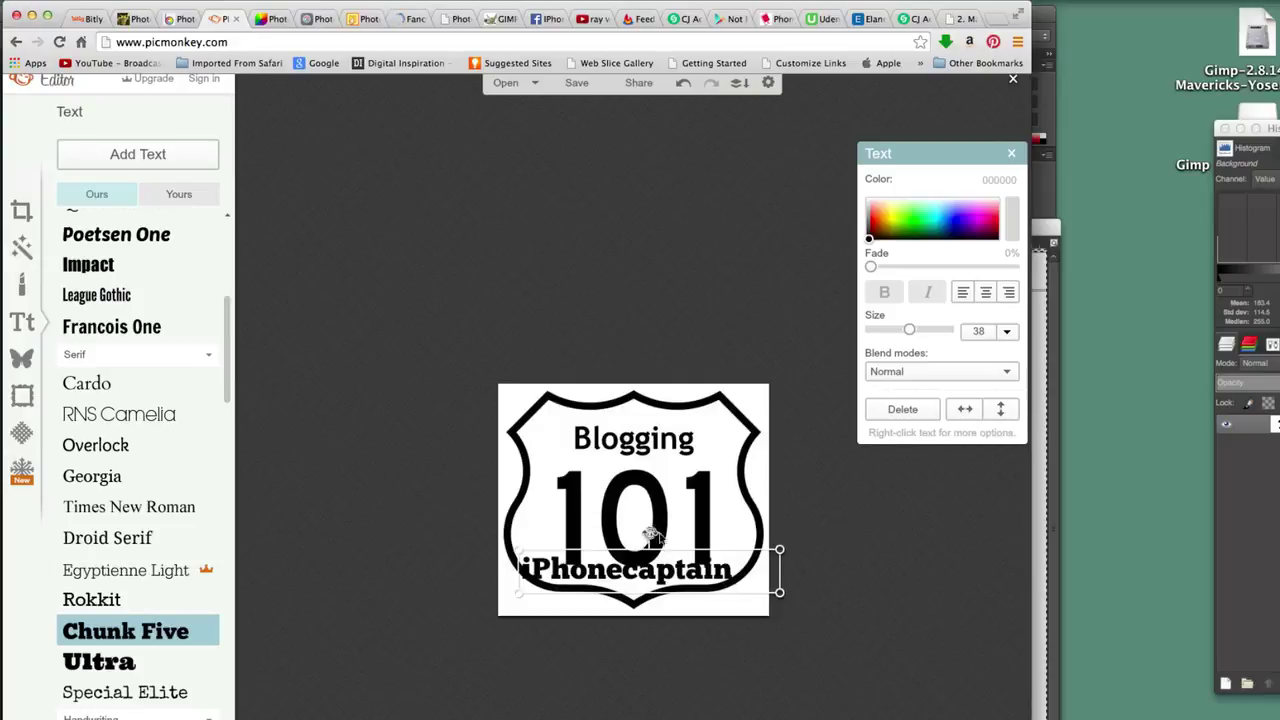
left_click_drag(784, 545, 820, 540)
mouse_move(686, 586)
left_mouse_down()
mouse_move(677, 603)
mouse_move(680, 588)
left_mouse_up()
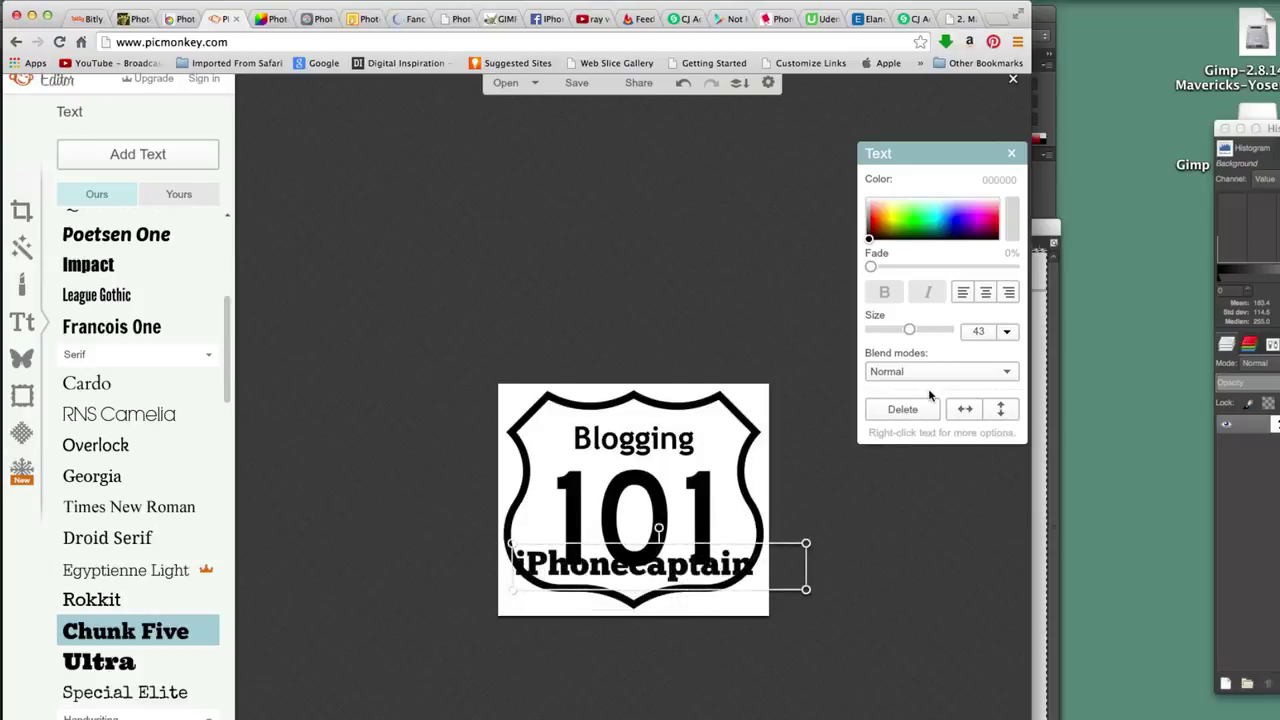
- Set the iPhonecaptain text's blend mode to Darken and try centre alignment before setting it to left
left_click(1006, 372)
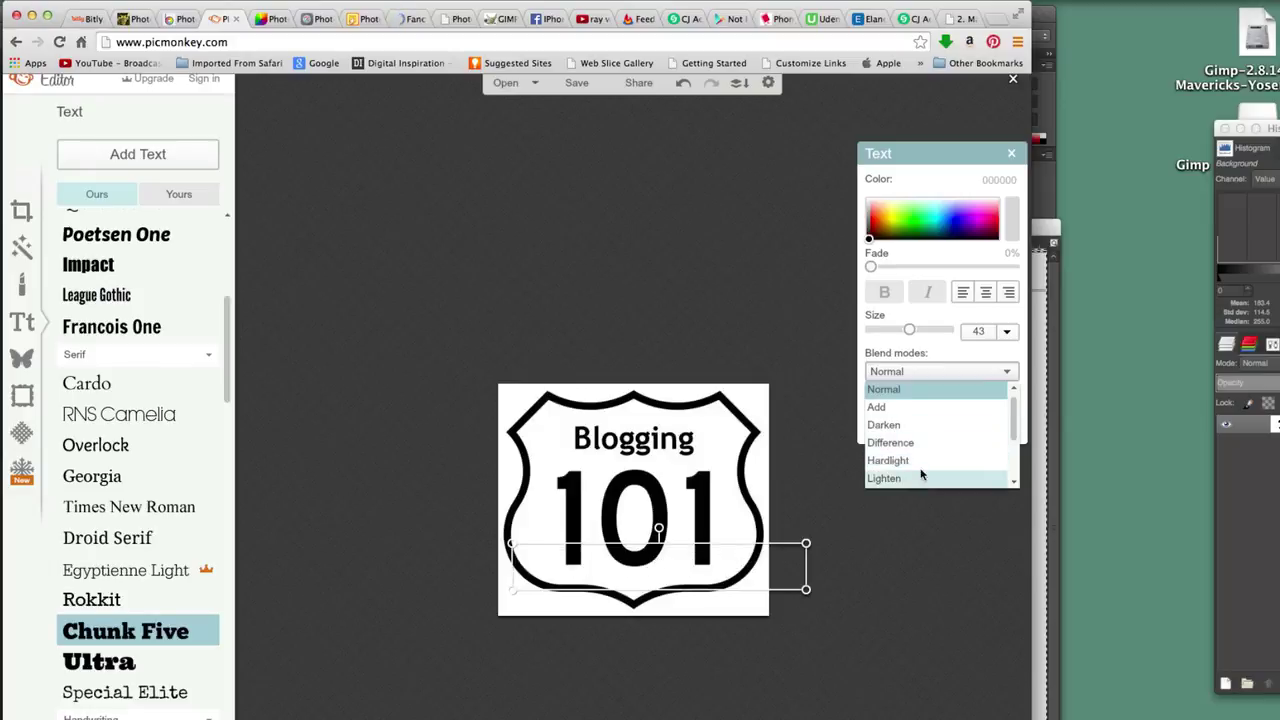
left_click(914, 428)
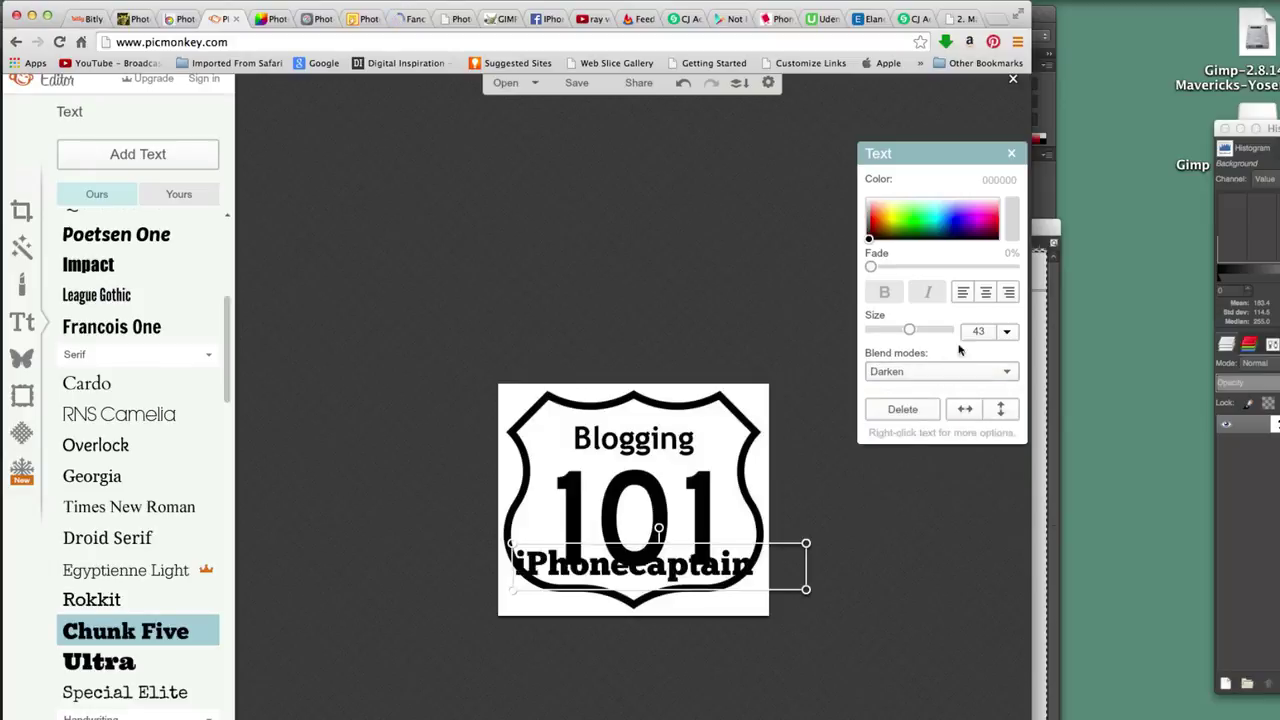
left_click(986, 293)
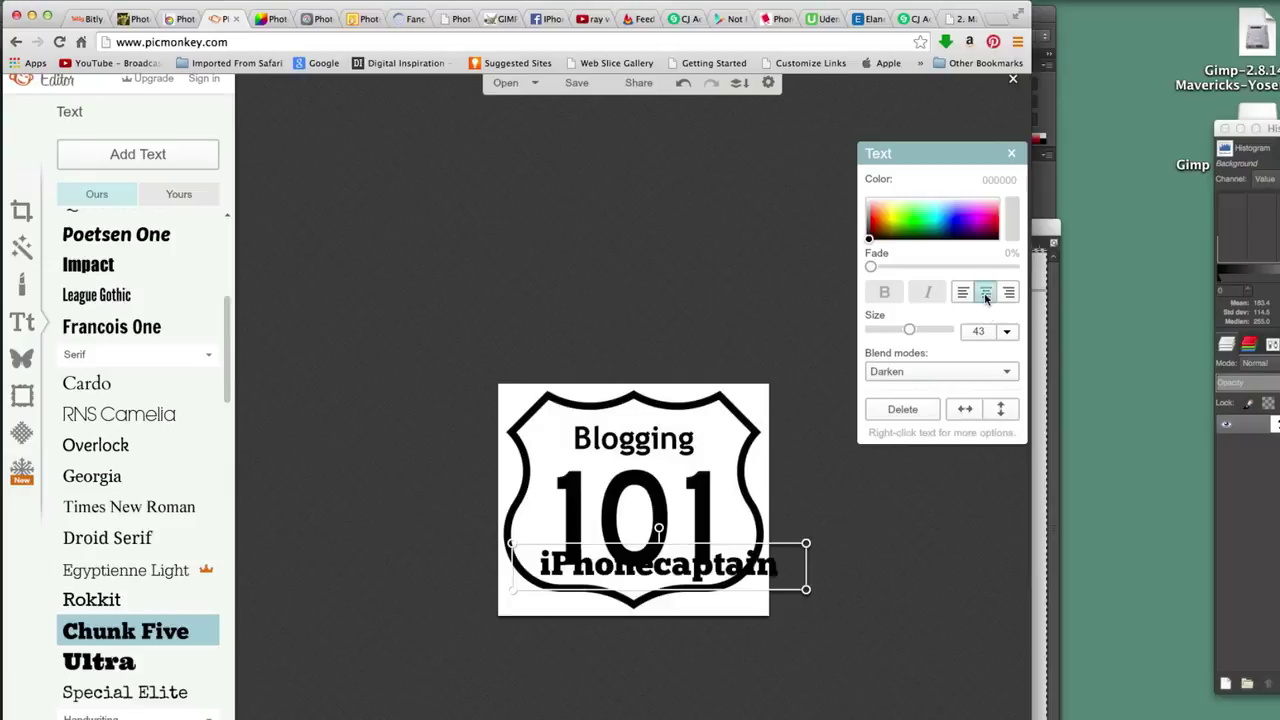
left_click(966, 294)
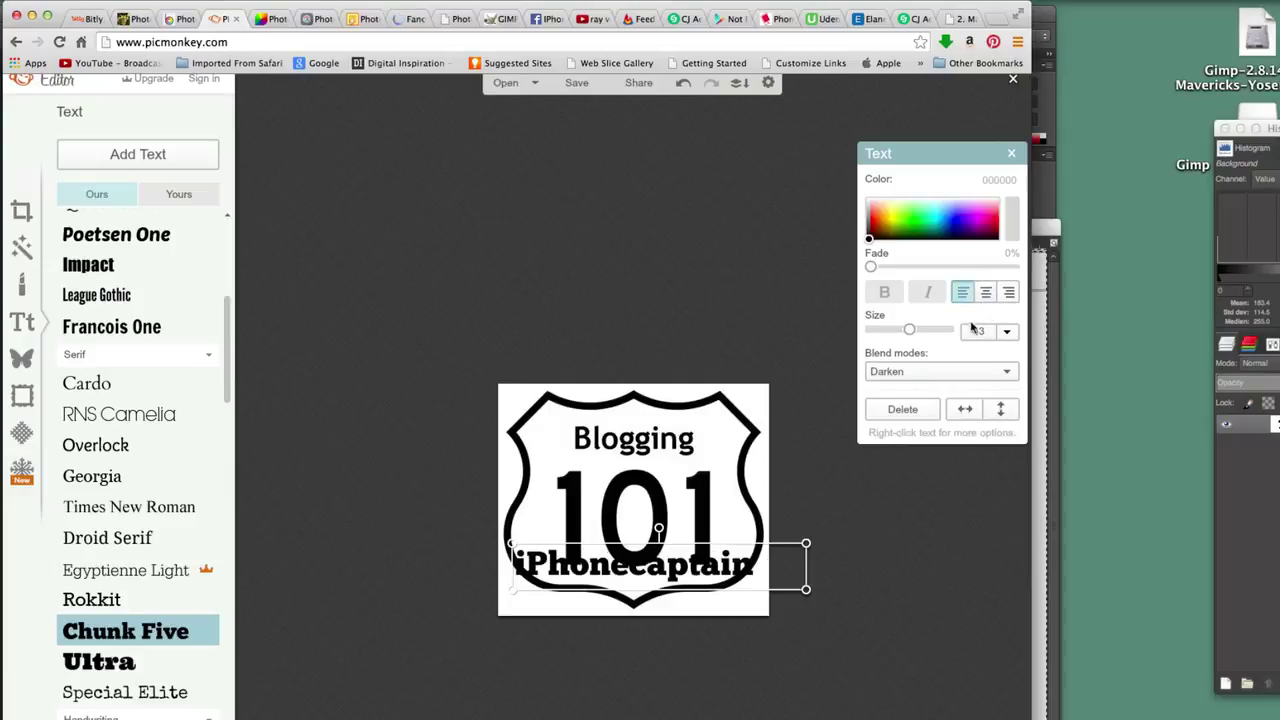
- Try several colours on the iPhonecaptain text, including green and orange, and settle on red (ff452e)
left_click_drag(871, 264, 804, 267)
left_click(912, 214)
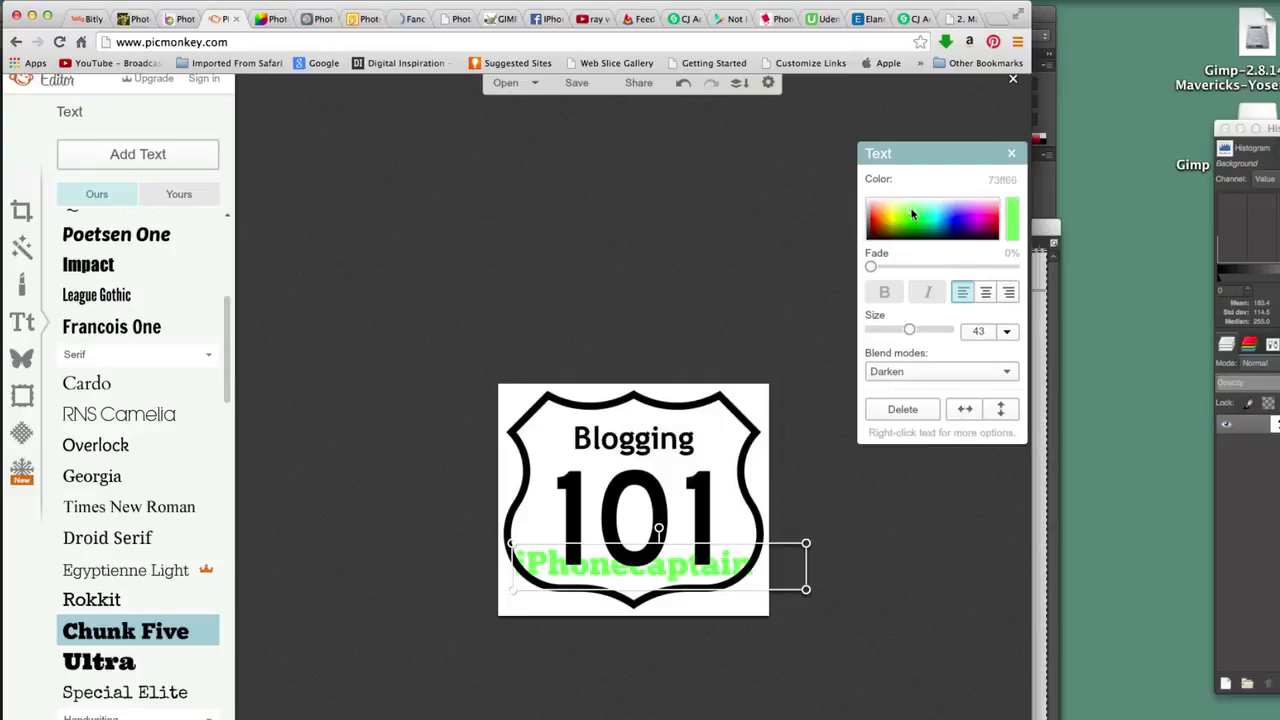
left_click(881, 210)
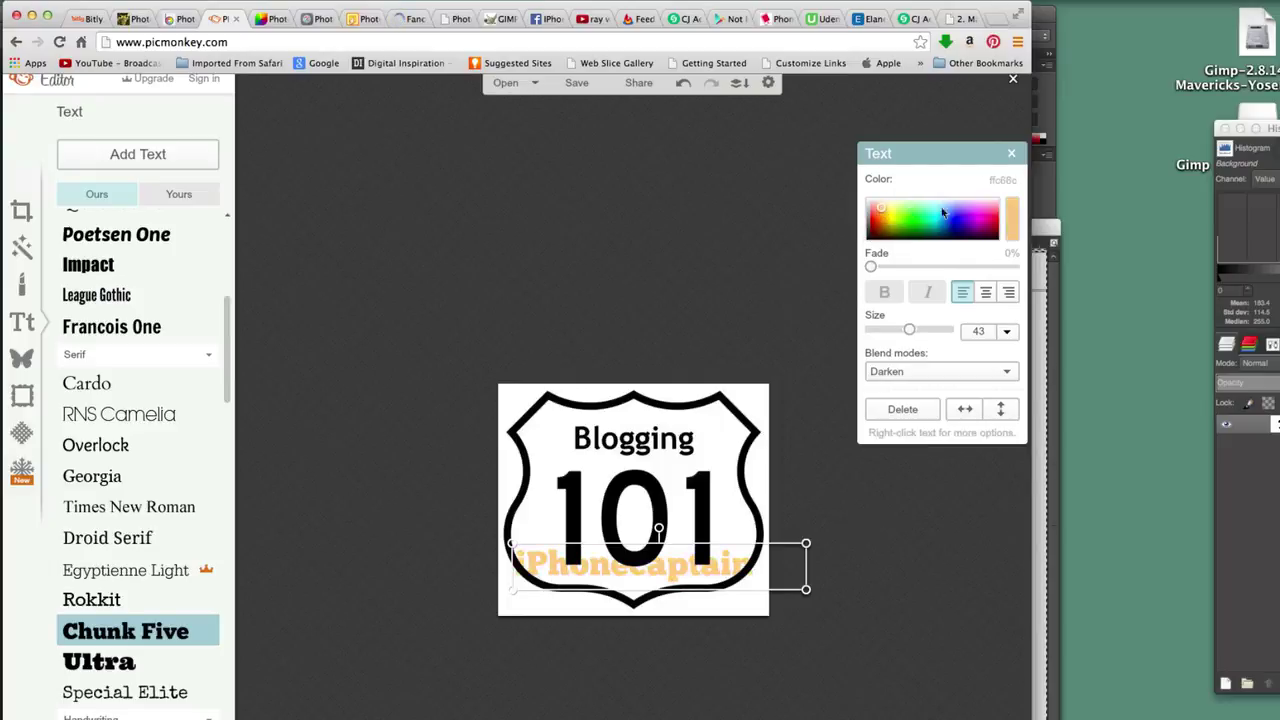
left_click(942, 212)
left_click(877, 214)
left_click(875, 220)
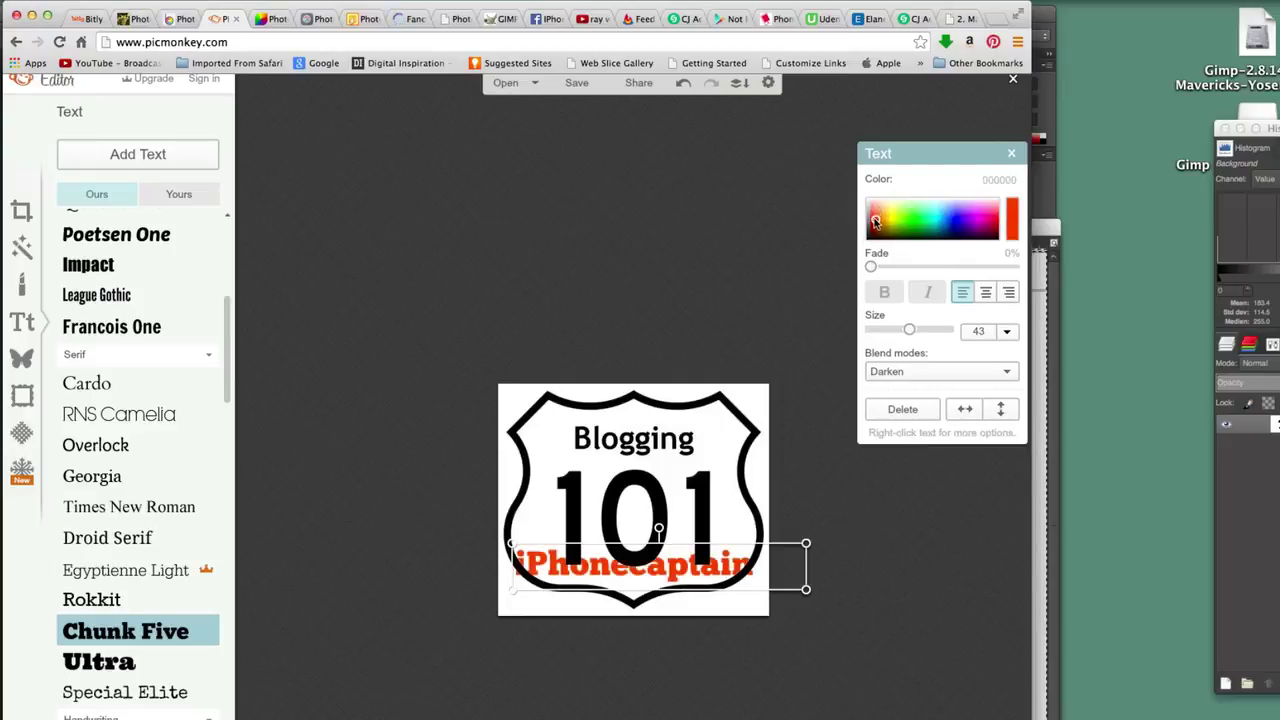
left_click_drag(875, 220, 873, 216)
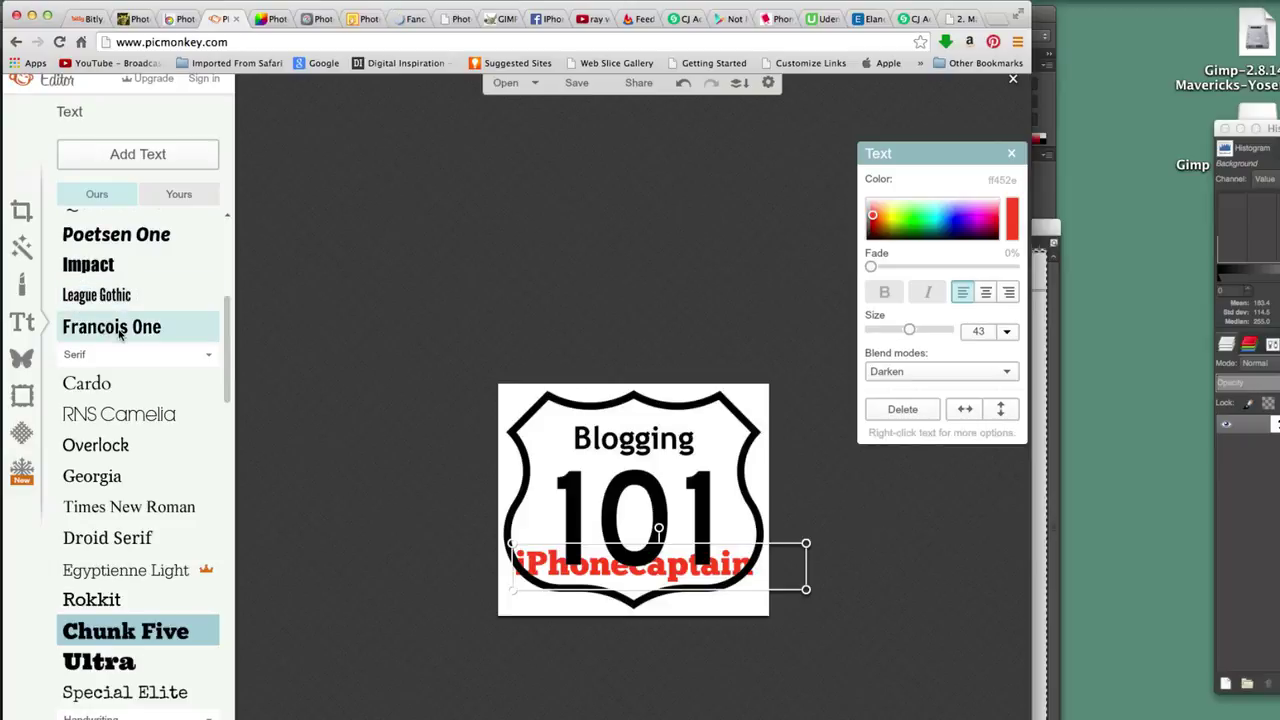
- Move the iPhonecaptain text up to the top of the shield, just above the word Blogging
scroll(119, 334, "up", 3)
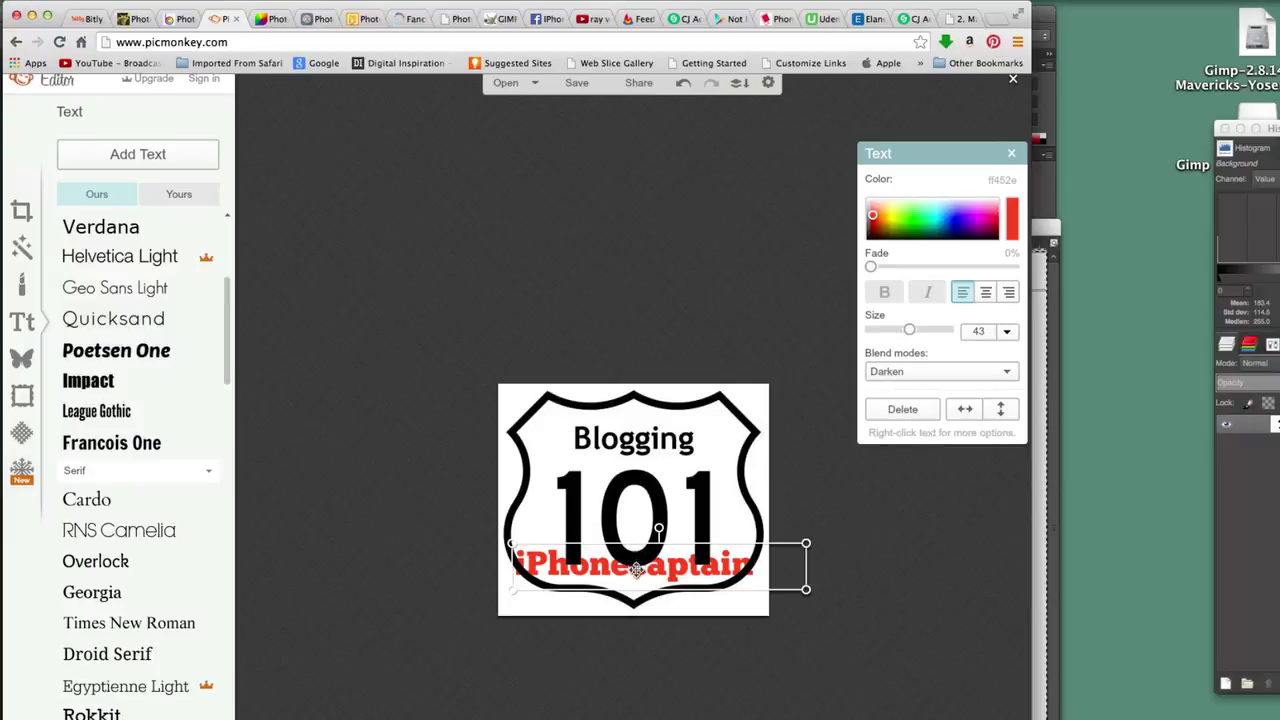
left_click_drag(636, 568, 627, 424)
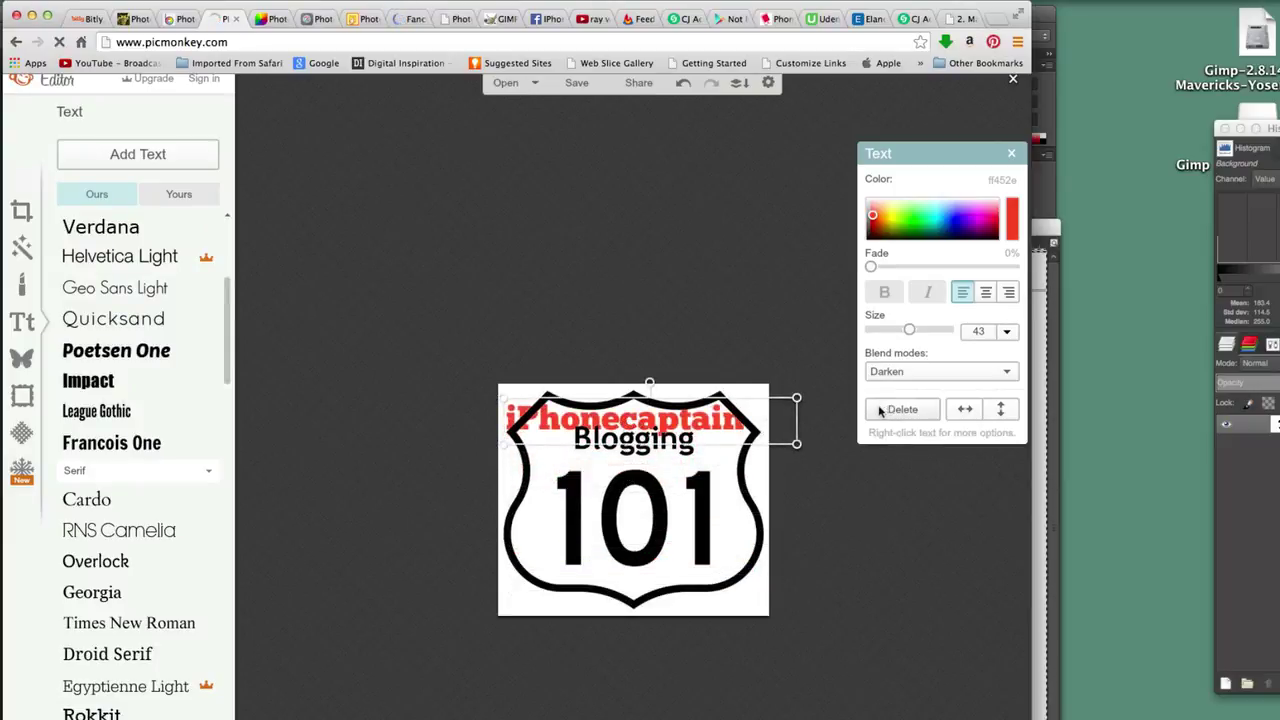
right_click(972, 413)
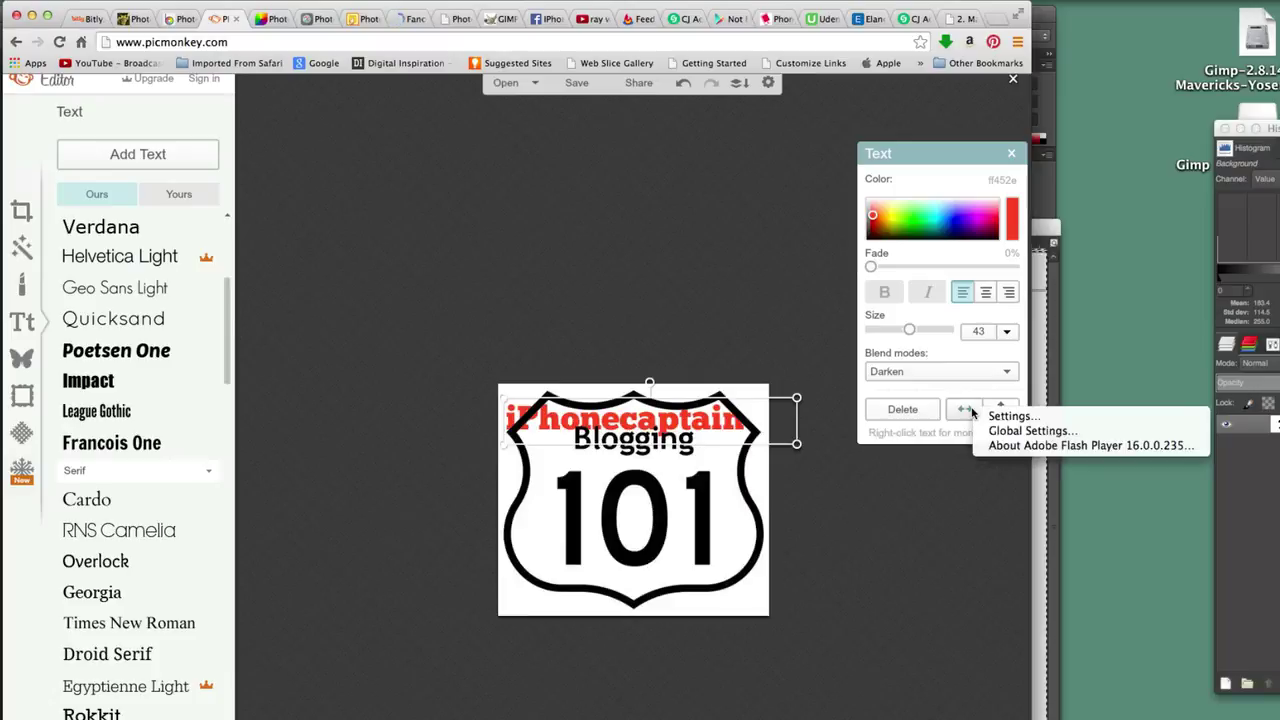
left_click(972, 413)
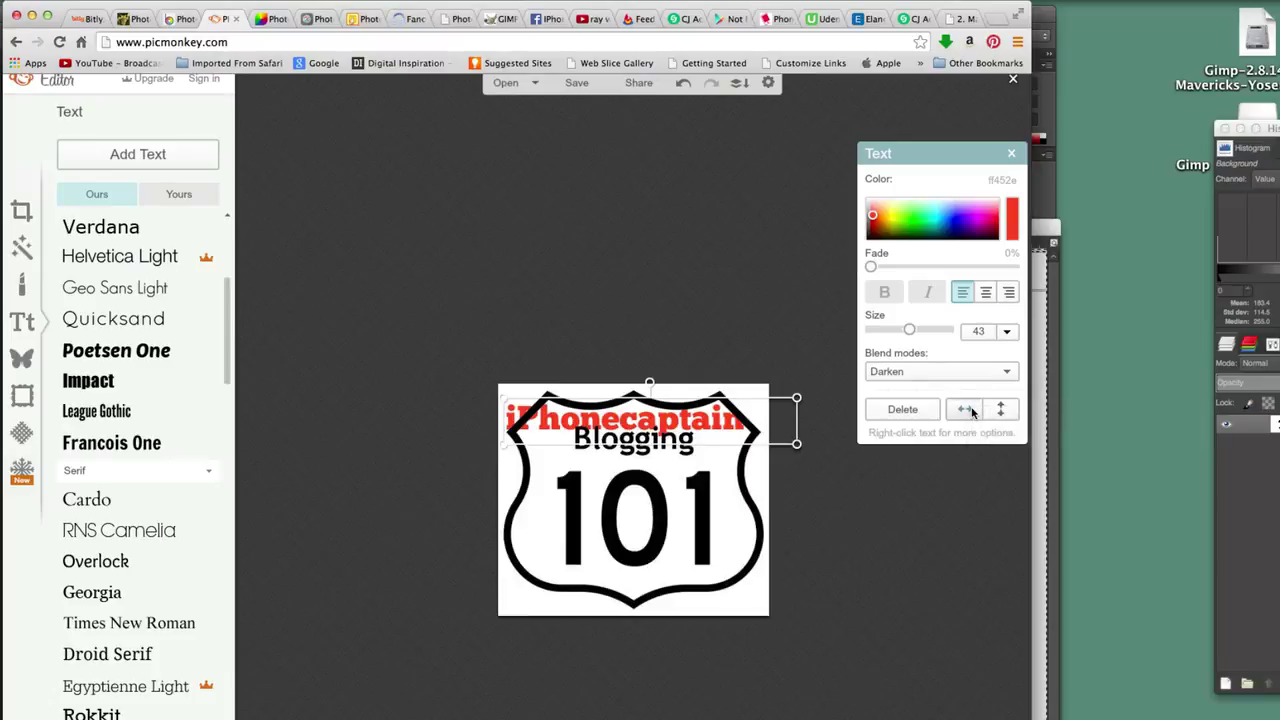
left_click(972, 413)
left_click(972, 413)
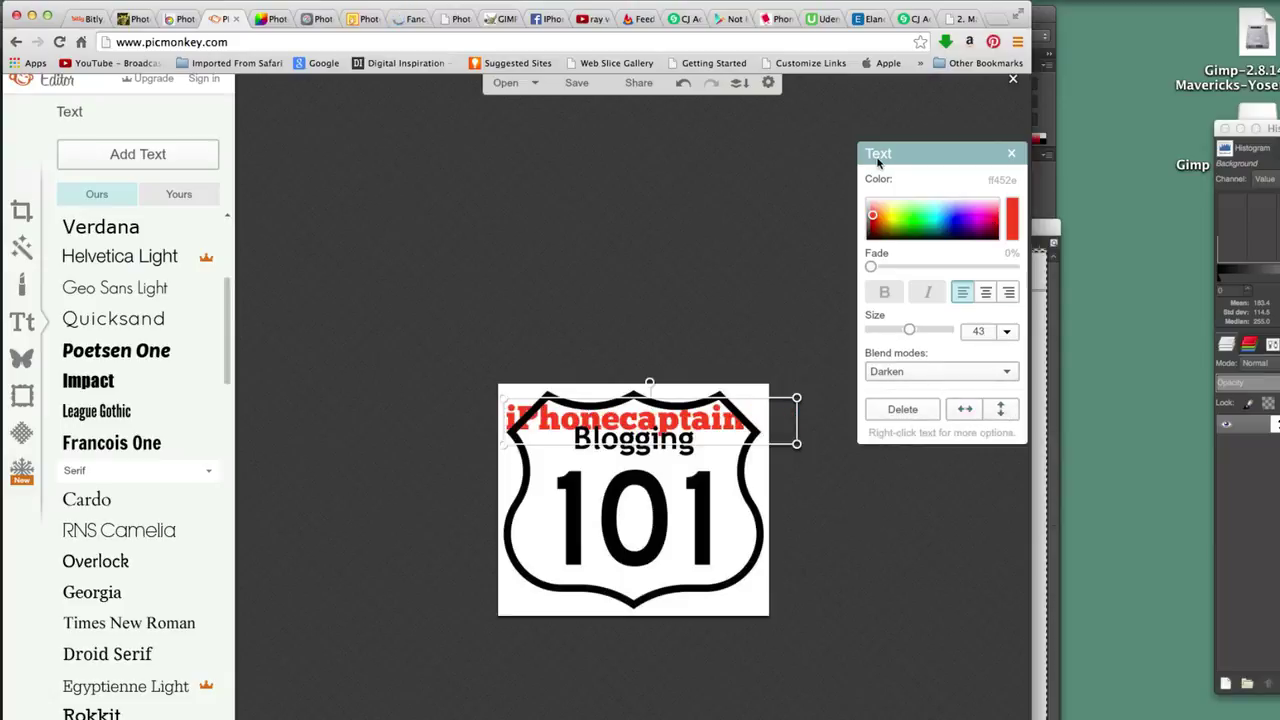
- Merge the iPhonecaptain text into the background image
left_click(739, 84)
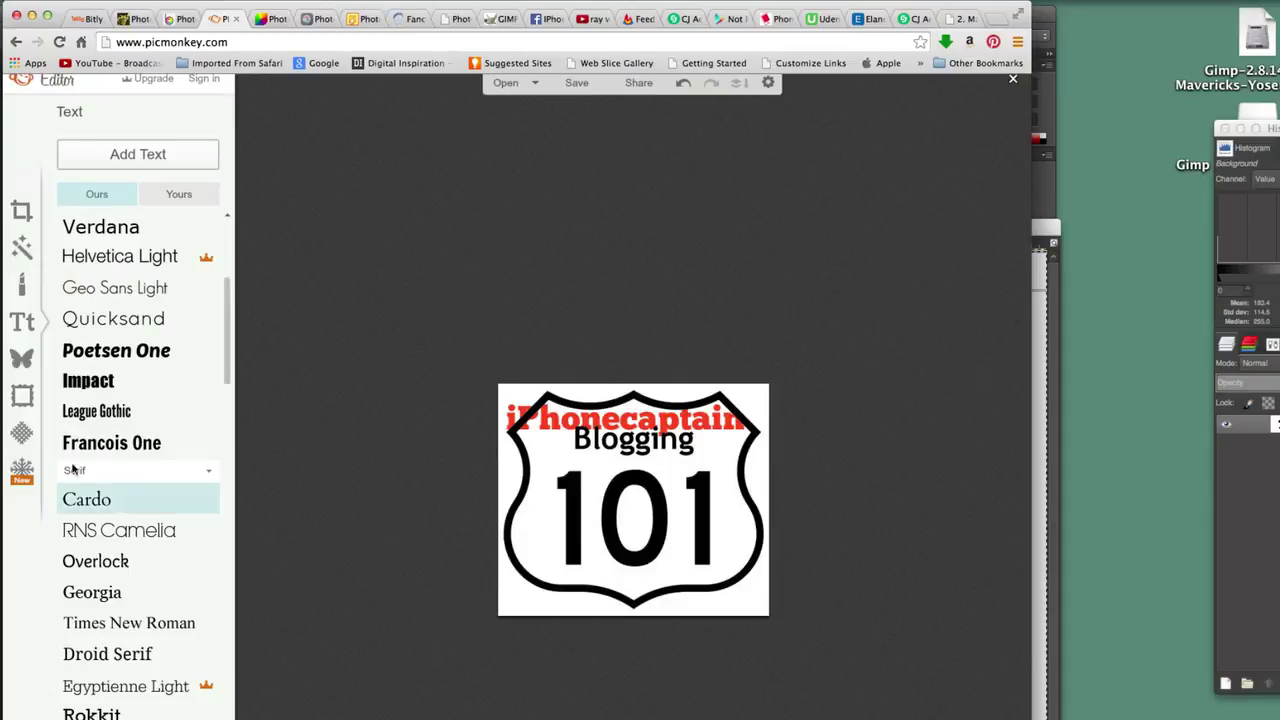
- Add the open-headed basic arrow overlay and place it just below and before the word Blogging inside the shield
left_click(23, 360)
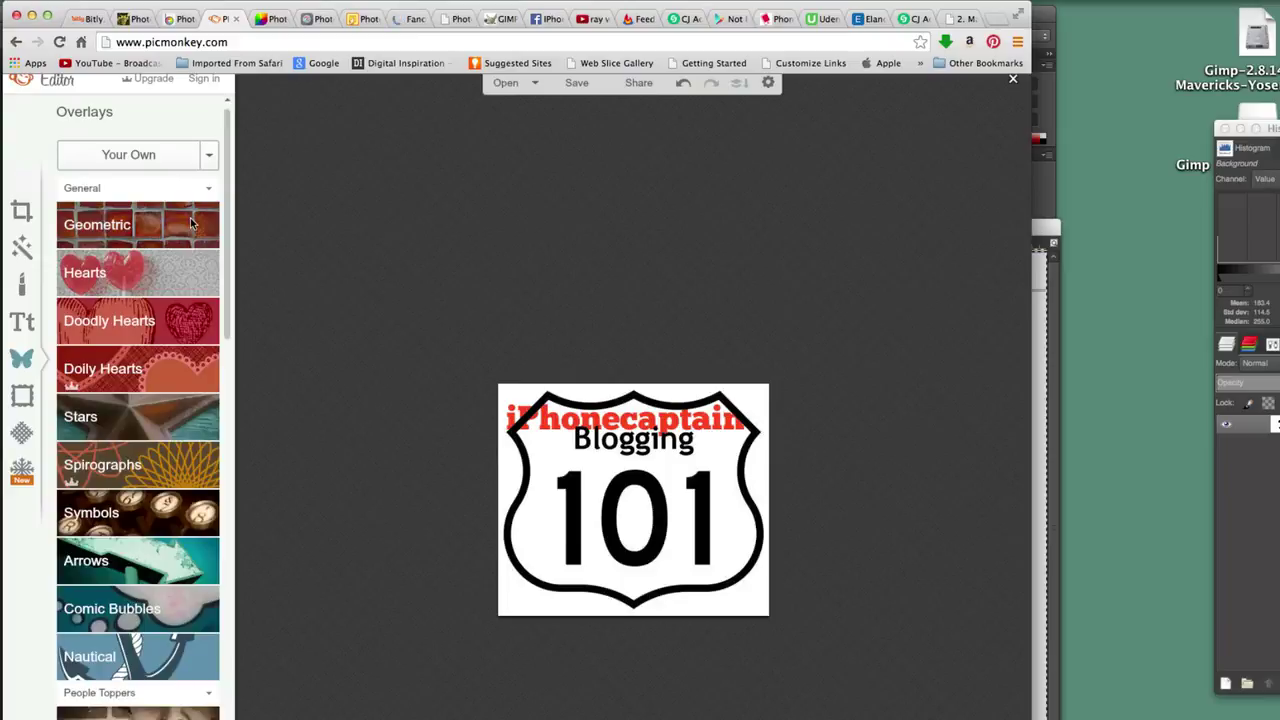
left_click(161, 568)
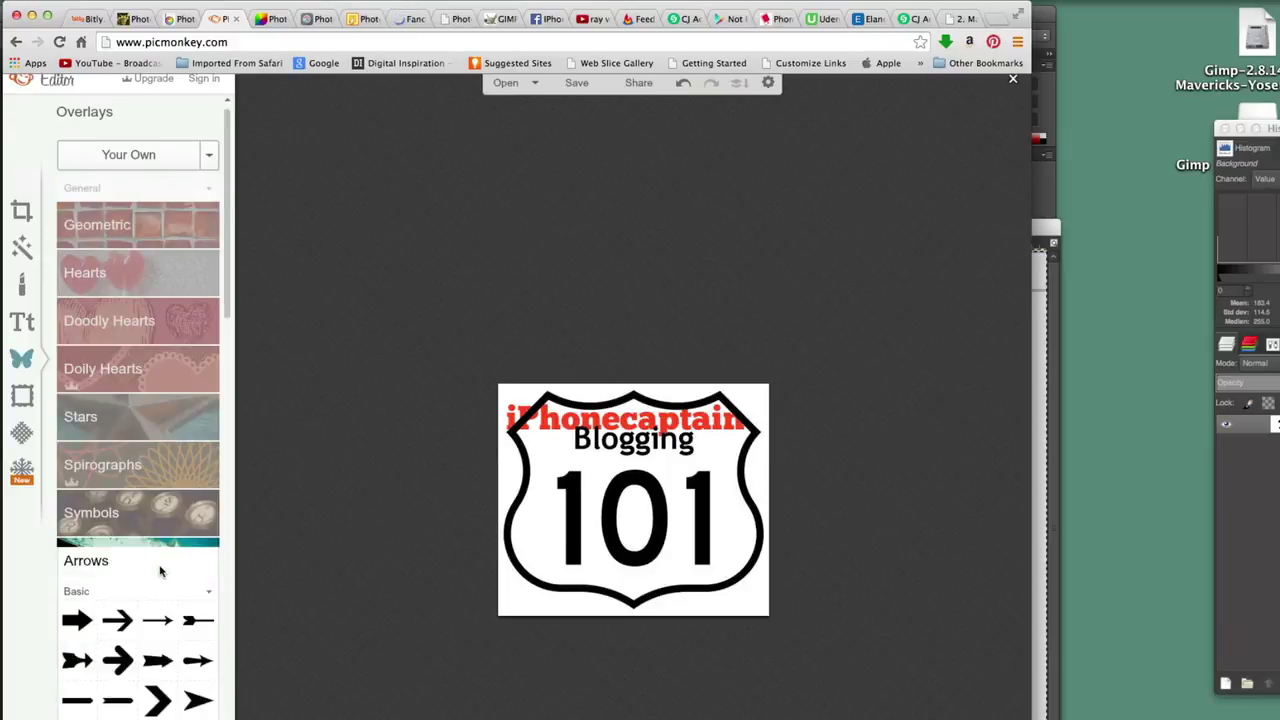
left_click(112, 621)
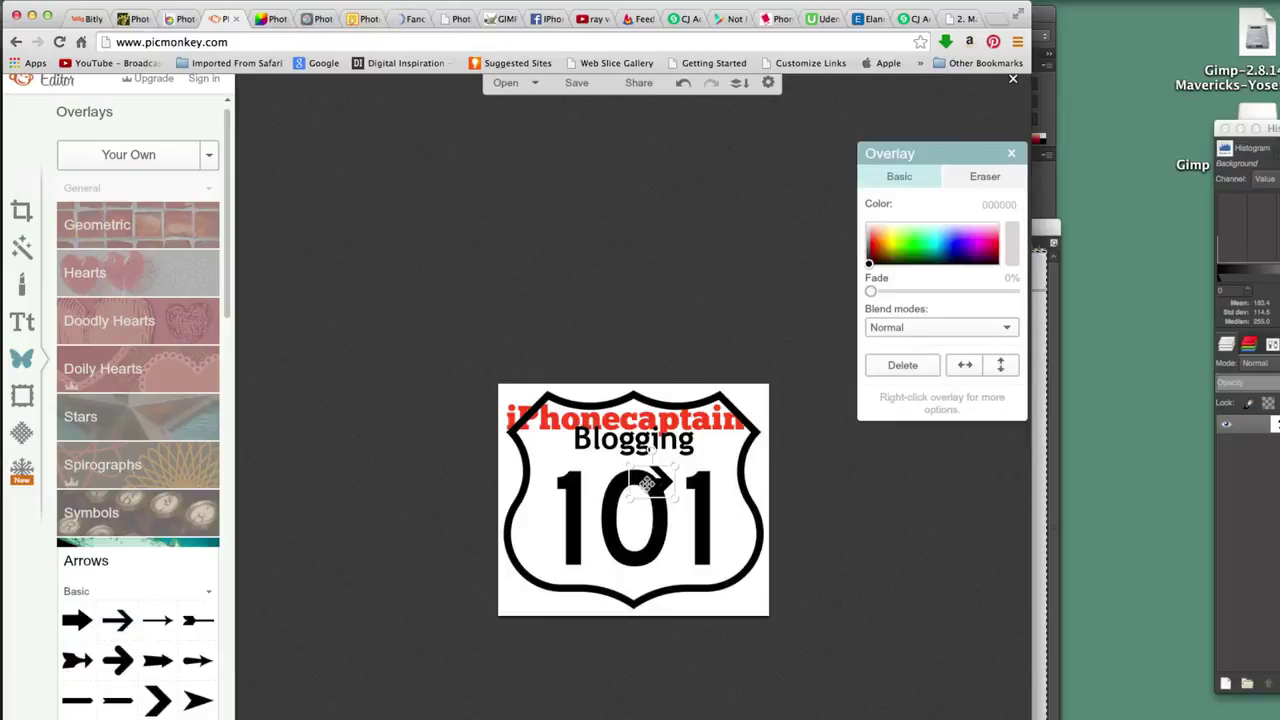
left_click_drag(651, 485, 552, 454)
- Color the arrow overlay yellow-green (c8ff5d) and set its blend mode to Darken
left_click(952, 237)
left_click(900, 240)
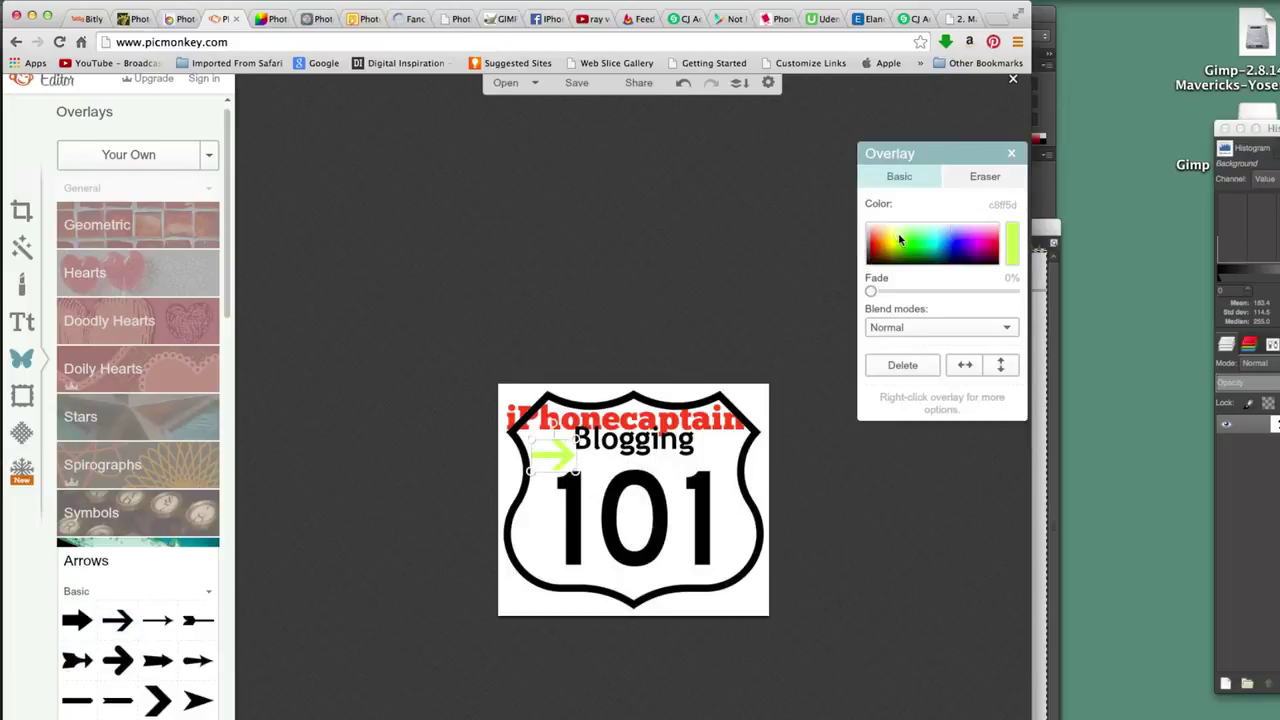
left_click(922, 325)
left_click(920, 380)
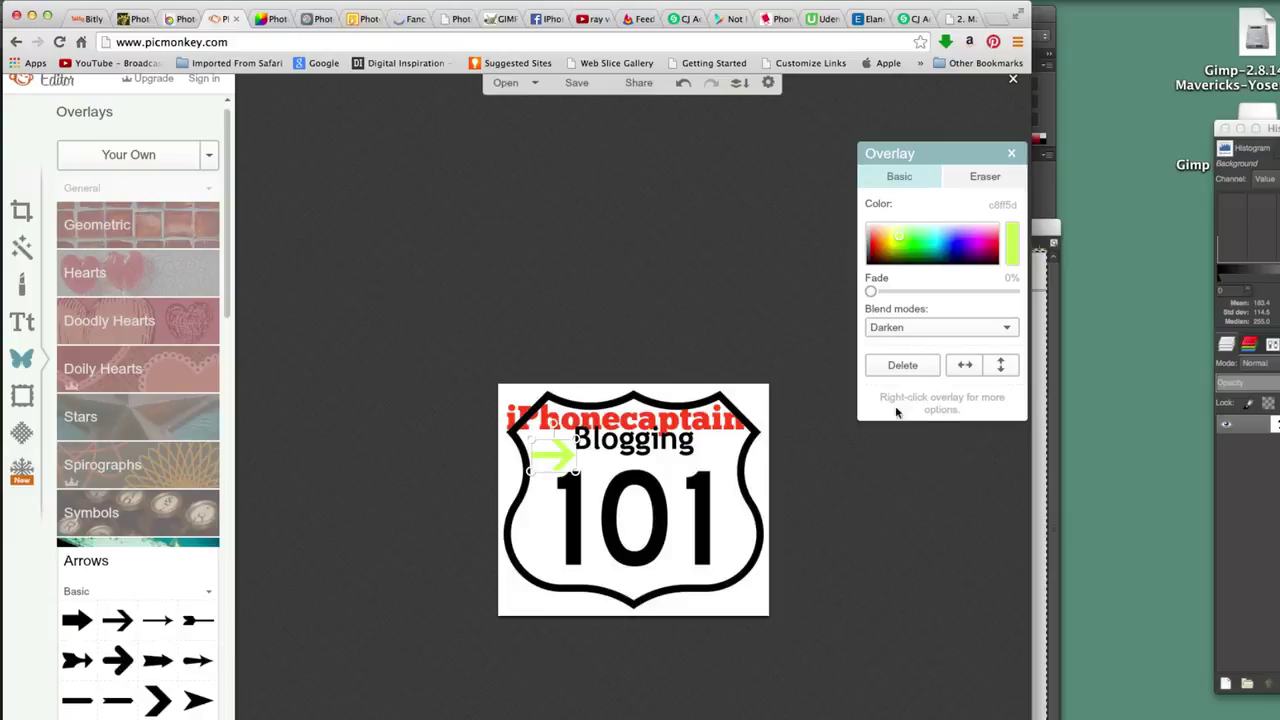
- Add the thick solid basic arrow overlay in black and place it in the image's lower-left corner
left_click(75, 622)
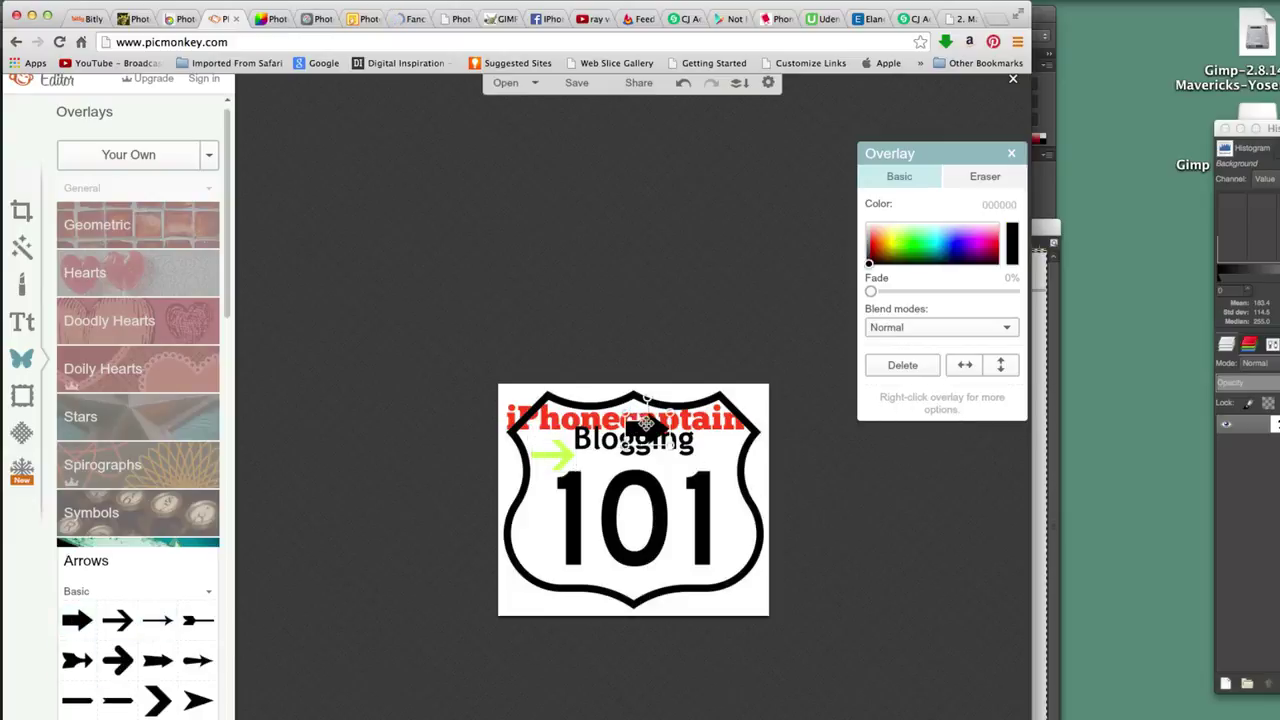
left_click_drag(652, 433, 522, 603)
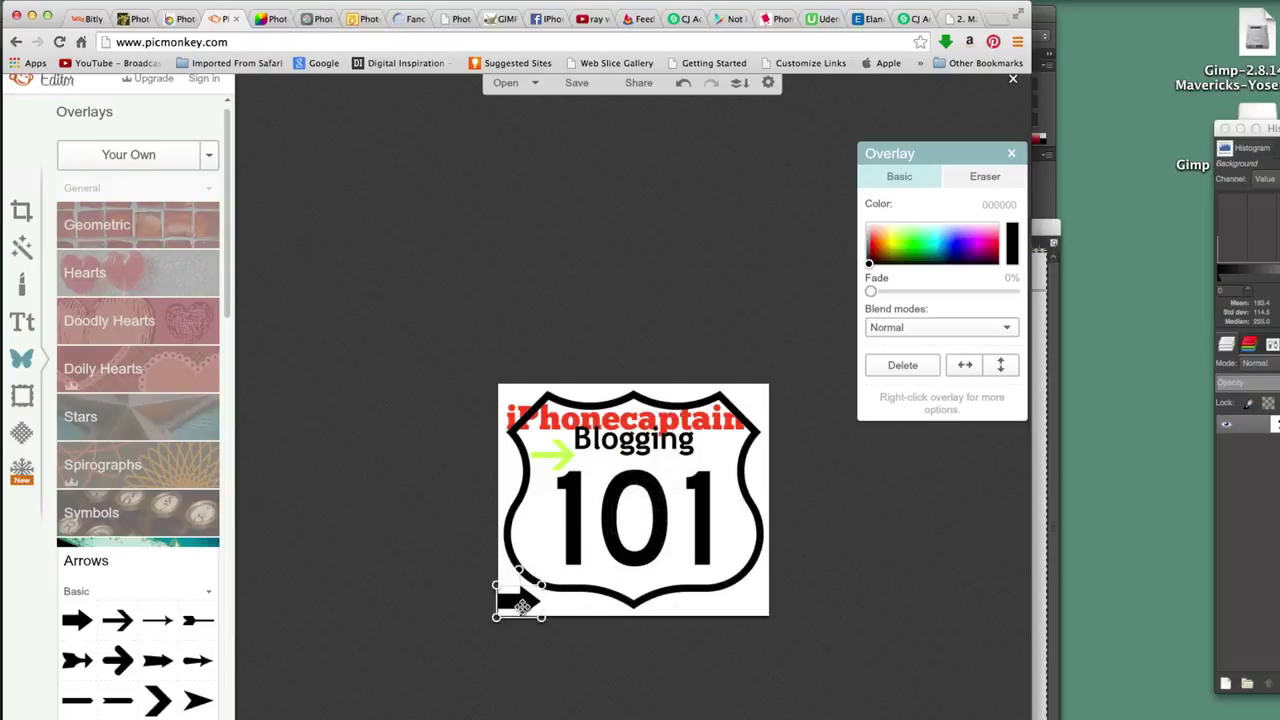
- Open the Your Own texture settings and switch the paint mode to Effect
left_click(24, 432)
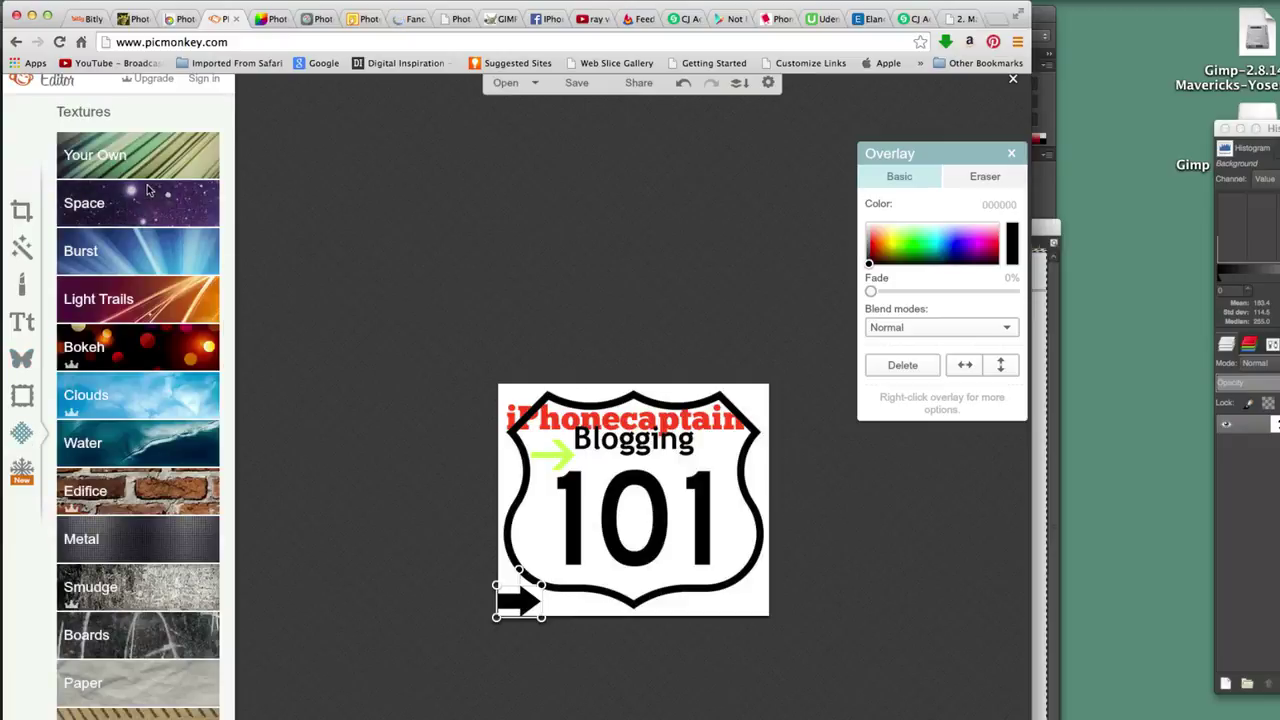
left_click(180, 168)
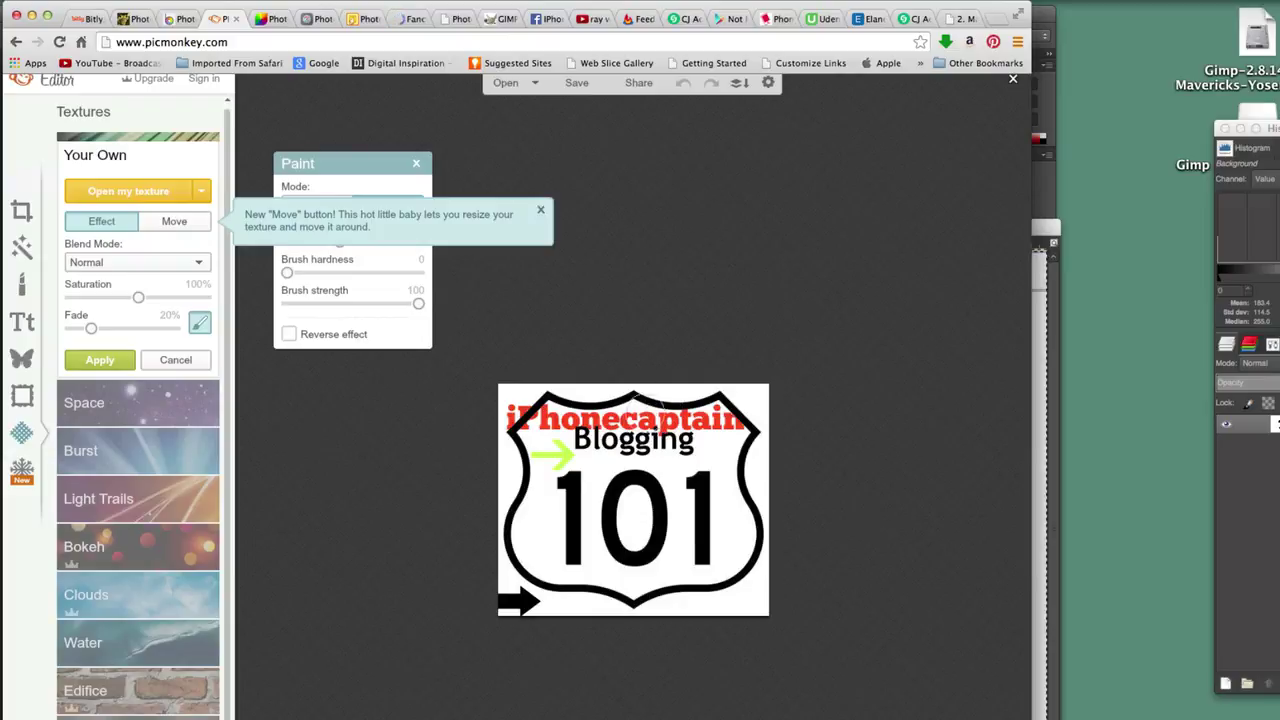
left_click(664, 423)
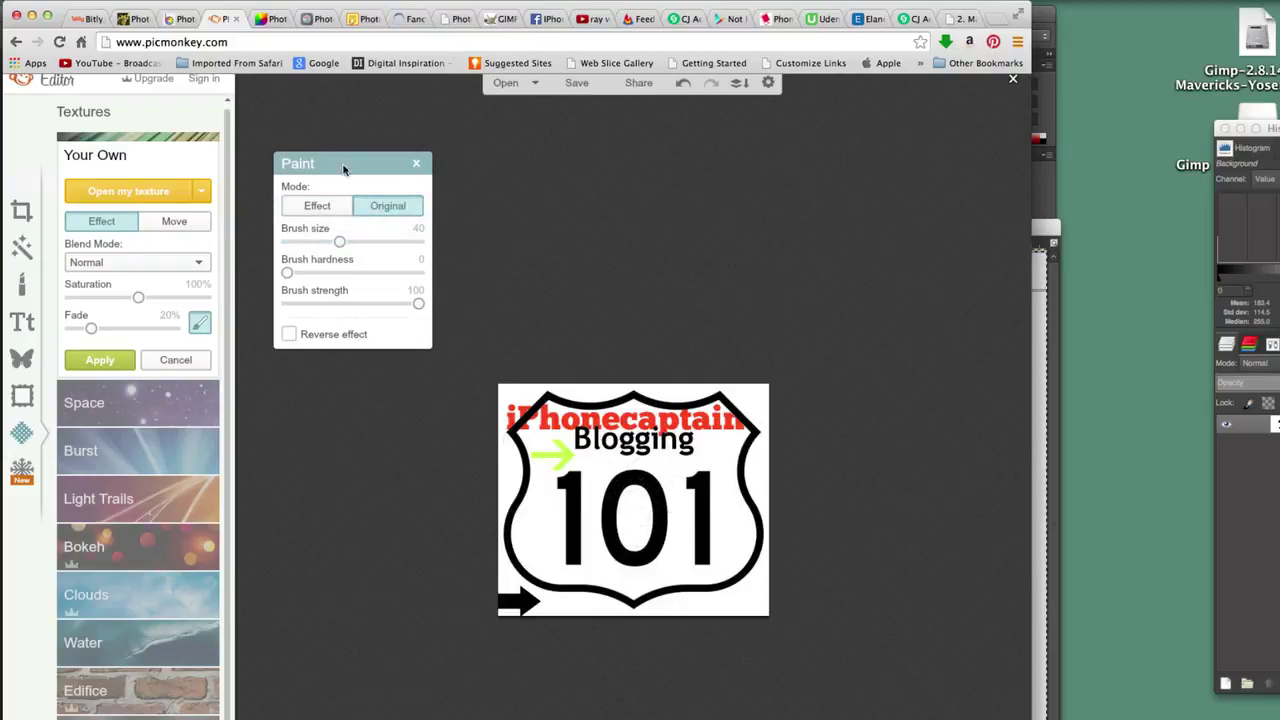
left_click(313, 206)
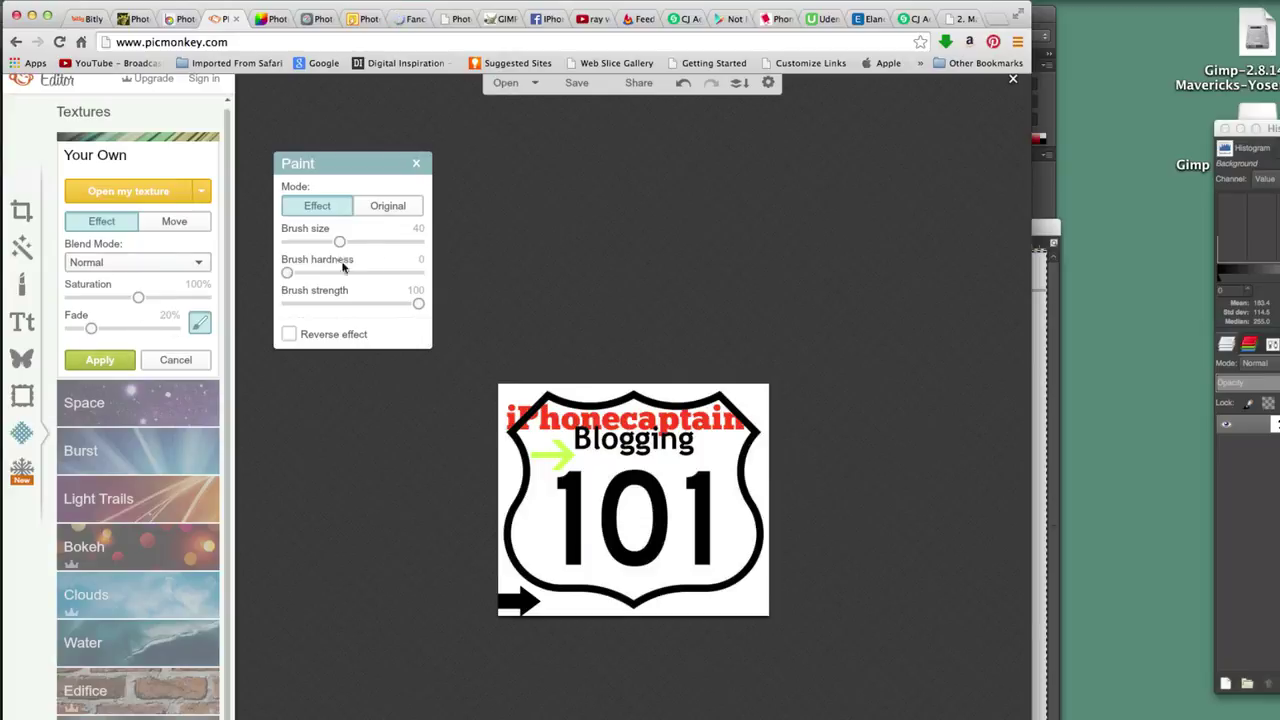
- Apply the Your Own texture and cover the image with the first Space texture in Multiply mode, increasing its fade
left_click(126, 406)
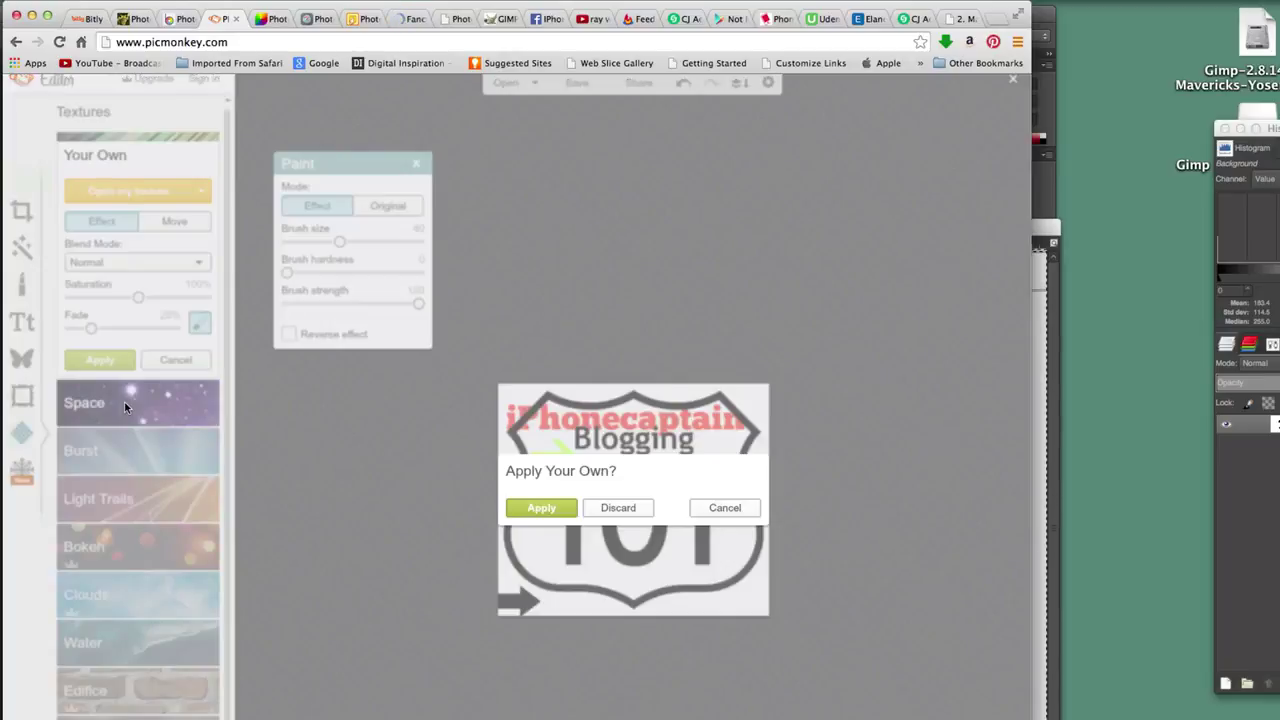
left_click(540, 508)
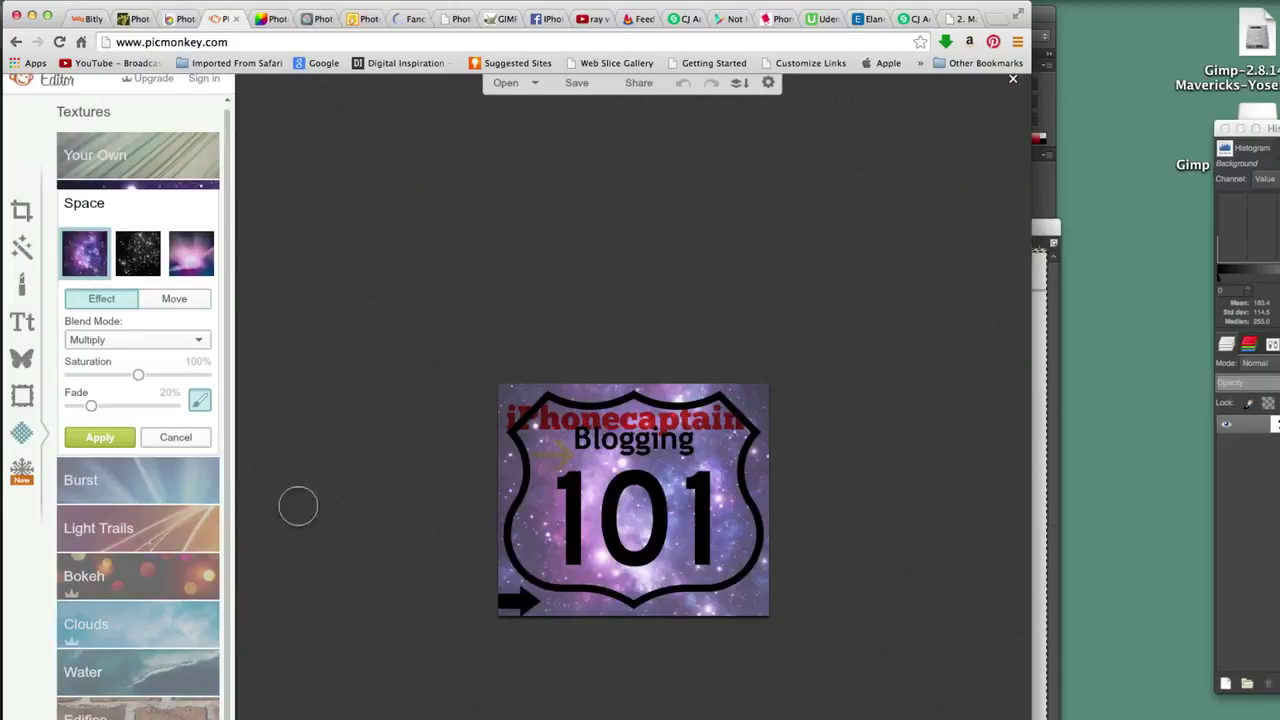
mouse_move(90, 405)
left_mouse_down()
mouse_move(134, 408)
mouse_move(113, 408)
left_mouse_up()
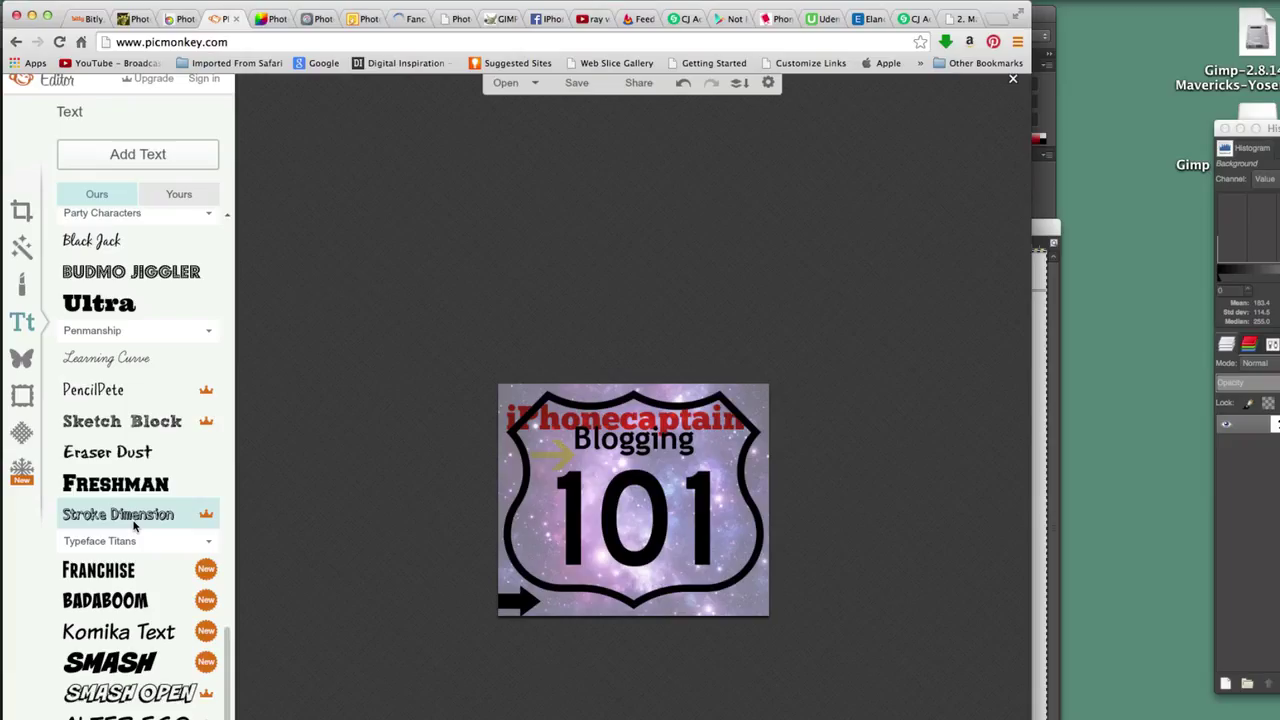
- Browse the available text fonts and select the serif font Georgia
scroll(134, 523, "down", 5)
scroll(134, 523, "down", 10)
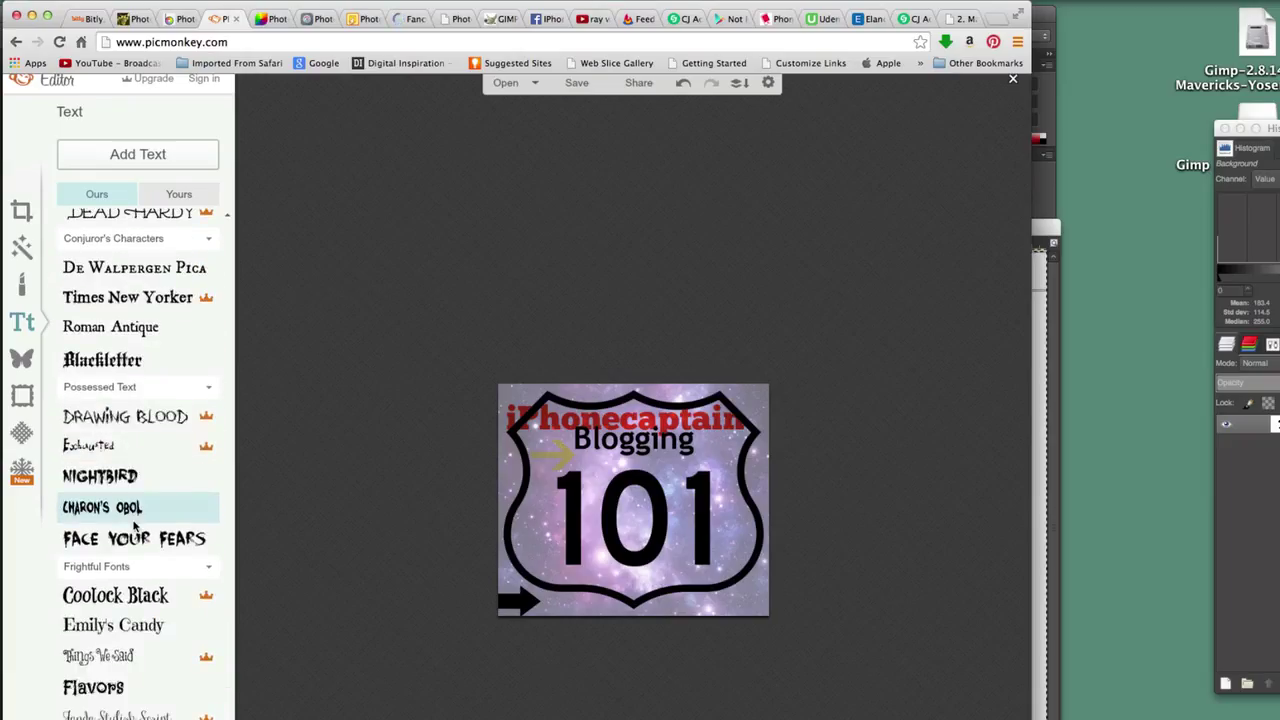
scroll(134, 523, "down", 15)
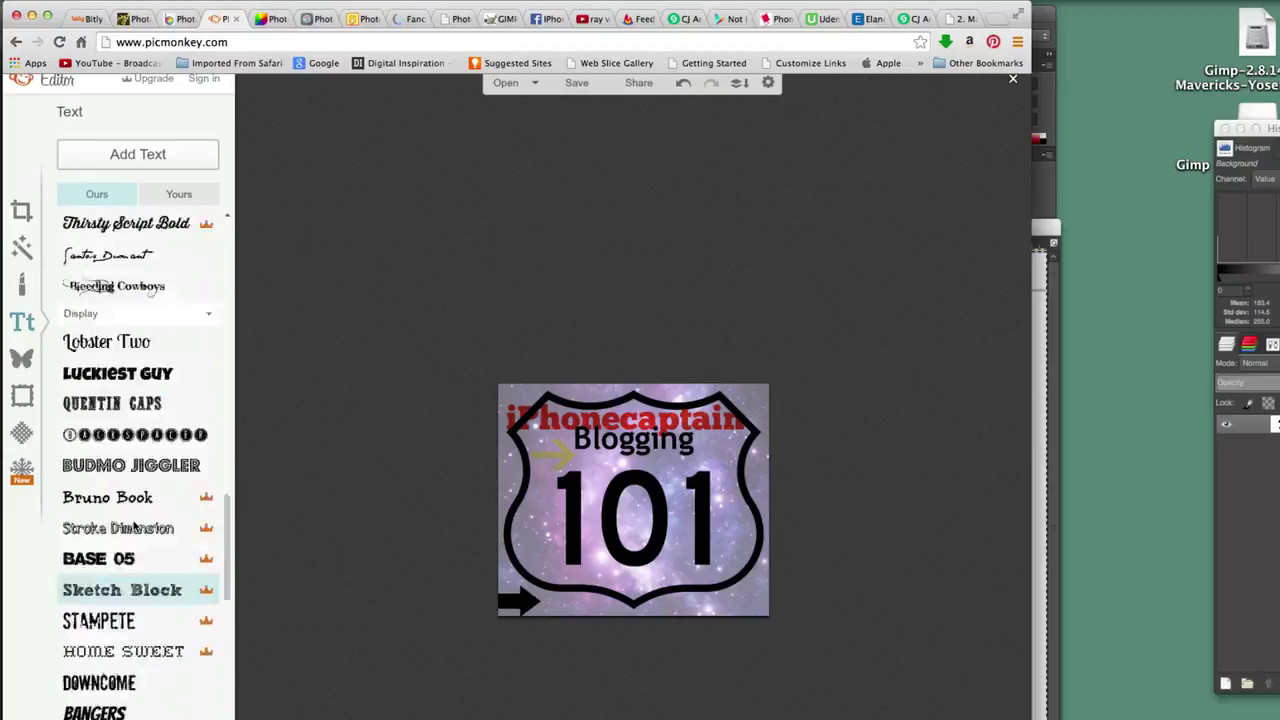
scroll(511, 362, "up", 5)
scroll(511, 362, "up", 5)
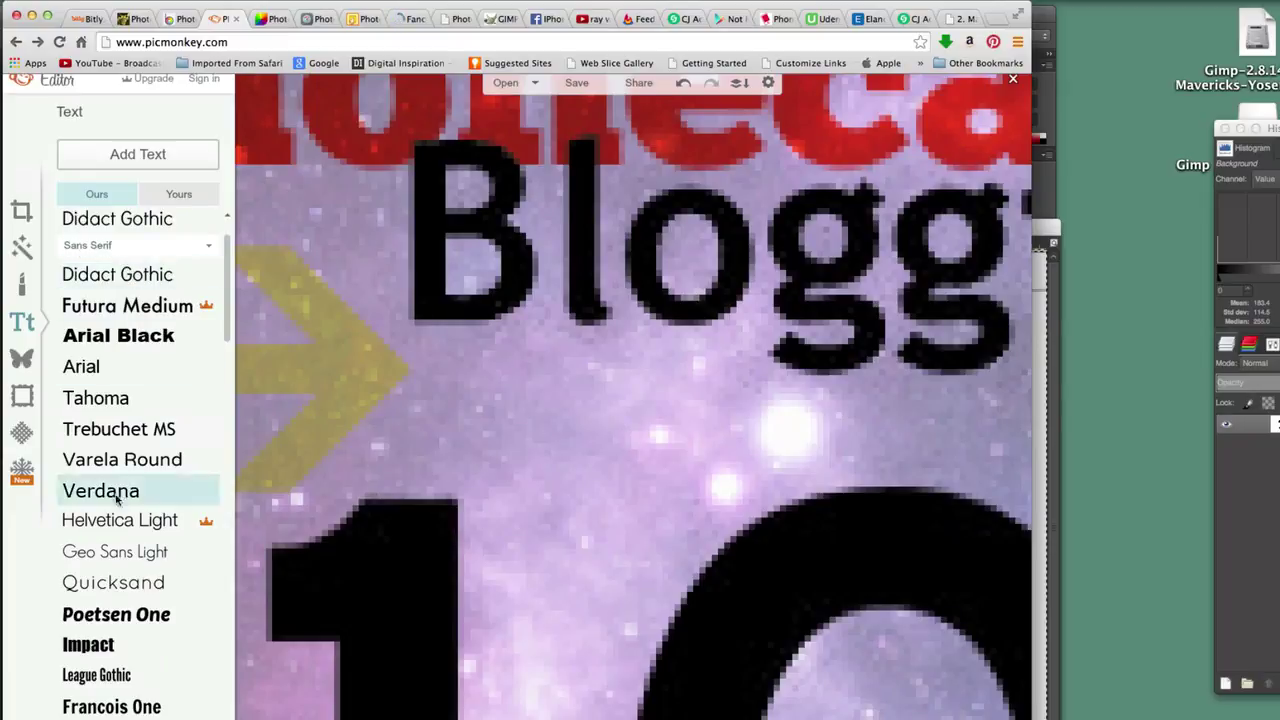
scroll(110, 528, "down", 6)
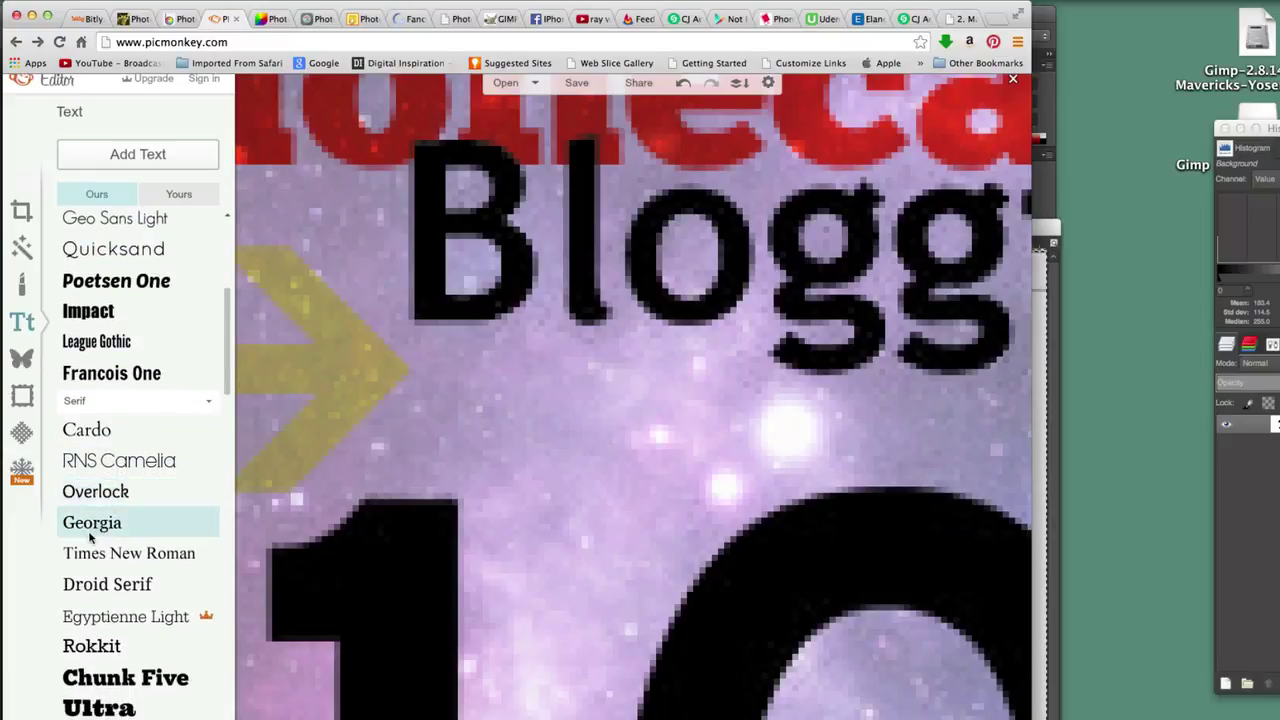
left_click(101, 528)
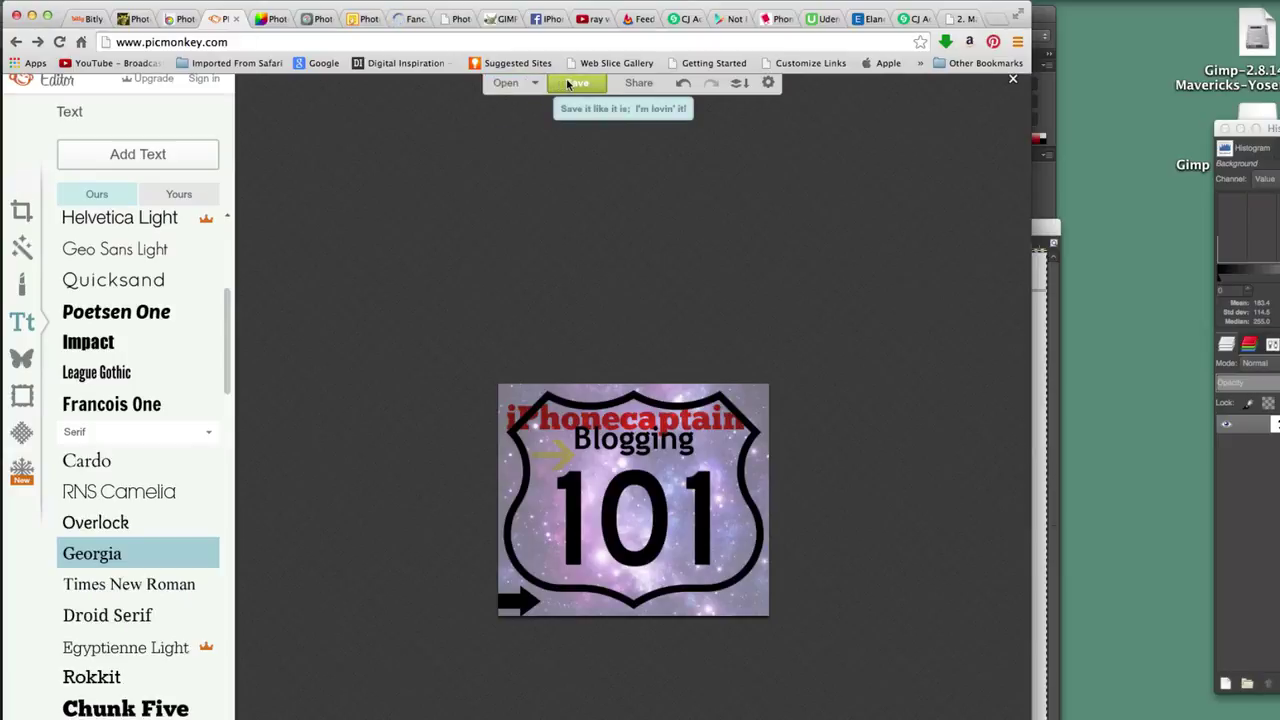
- Open the save dimensions for editing and save the image as blogging101.jpg to the Saves folder in Dropbox
left_click(568, 84)
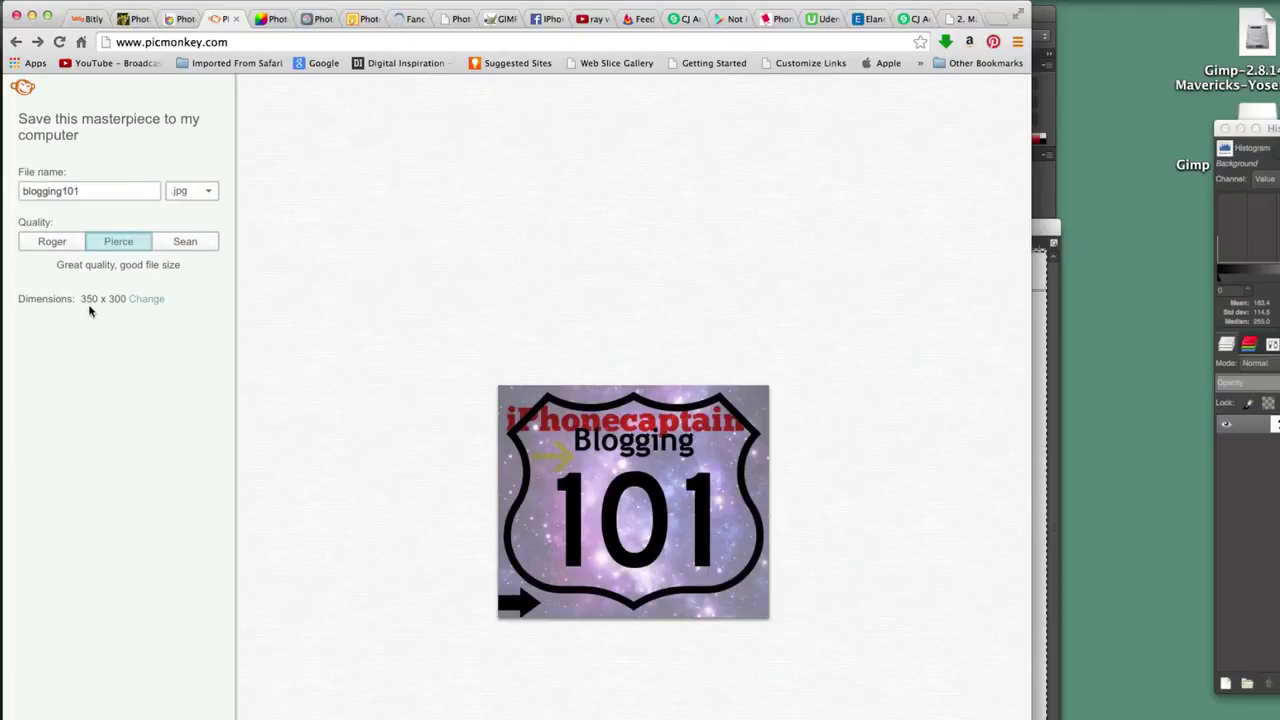
left_click(145, 299)
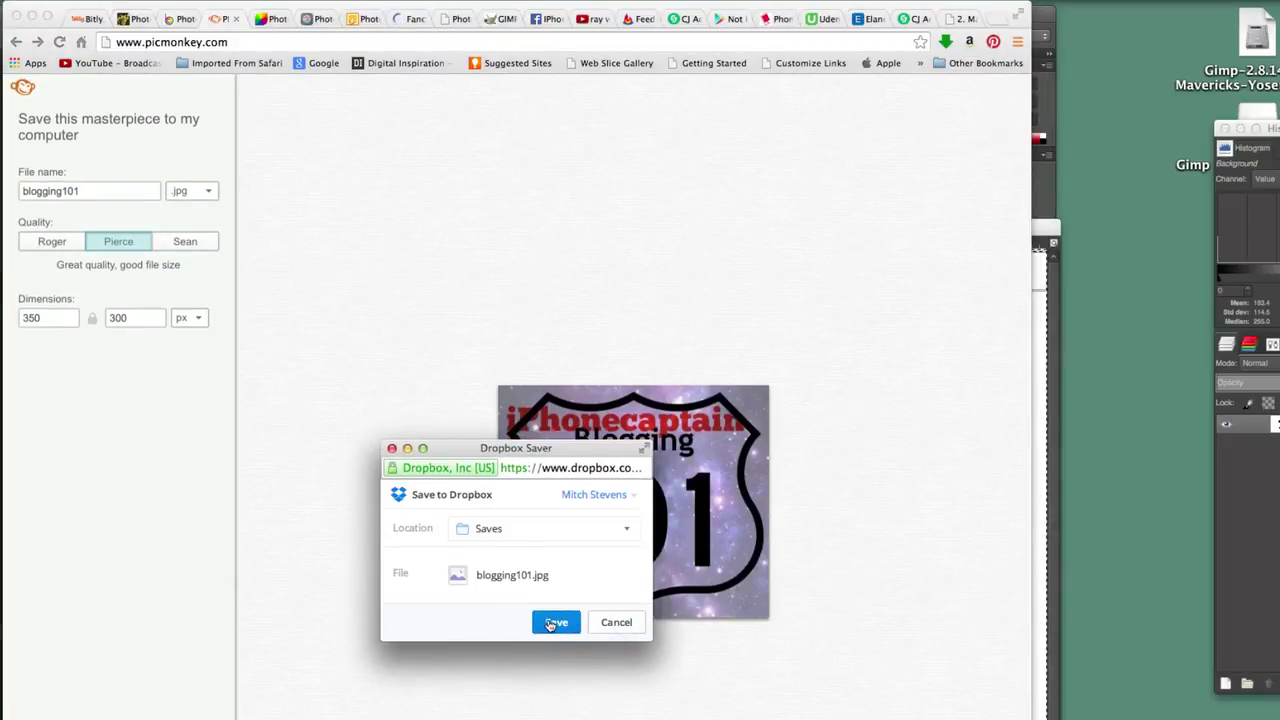
left_click(550, 624)
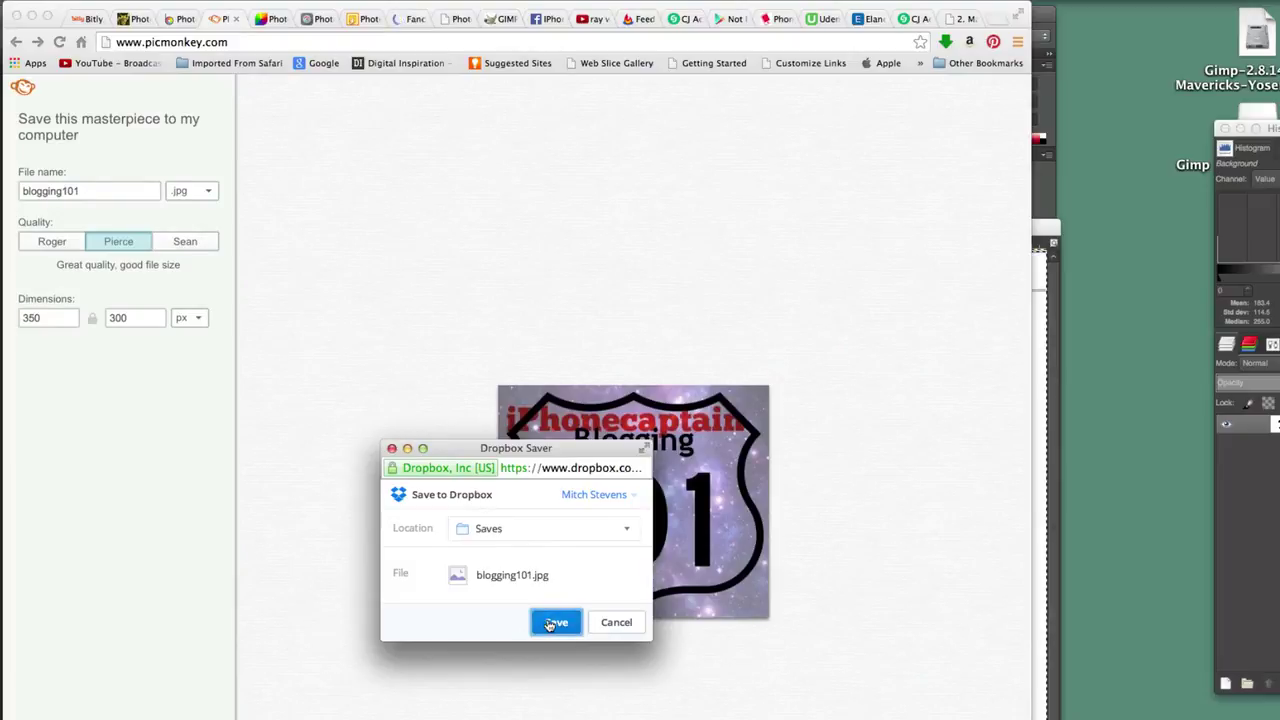